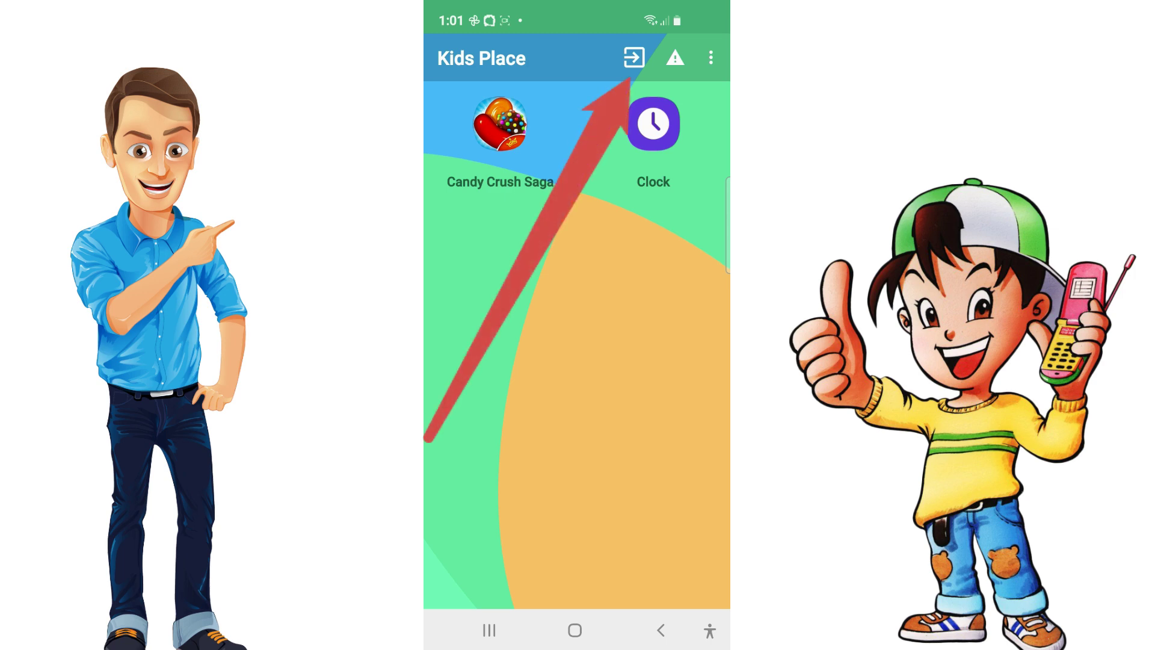
Exit Kids Place into Grown Up Mode with the parent PIN, then return to the home screen.
left_click(634, 58)
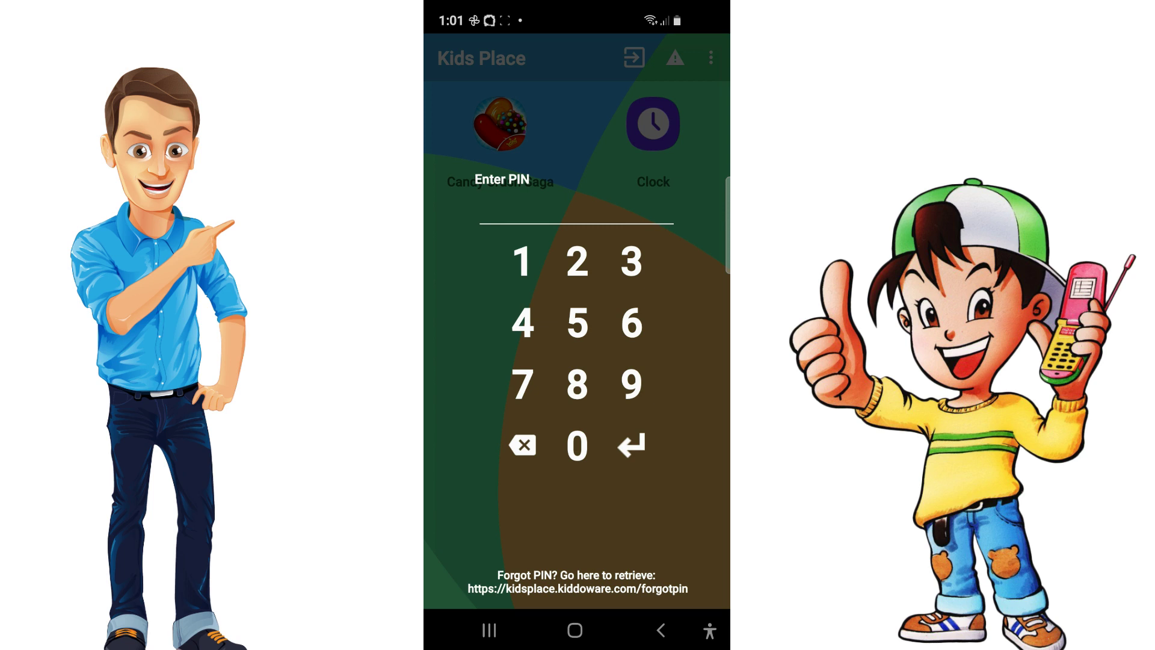
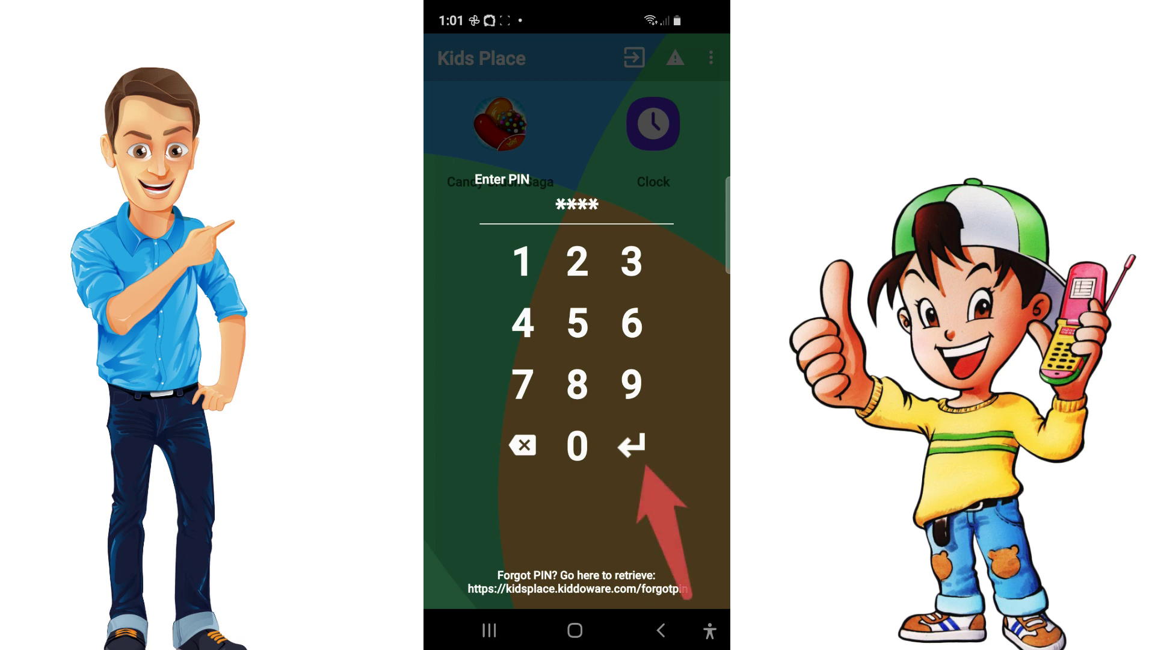
left_click(631, 445)
left_click(631, 410)
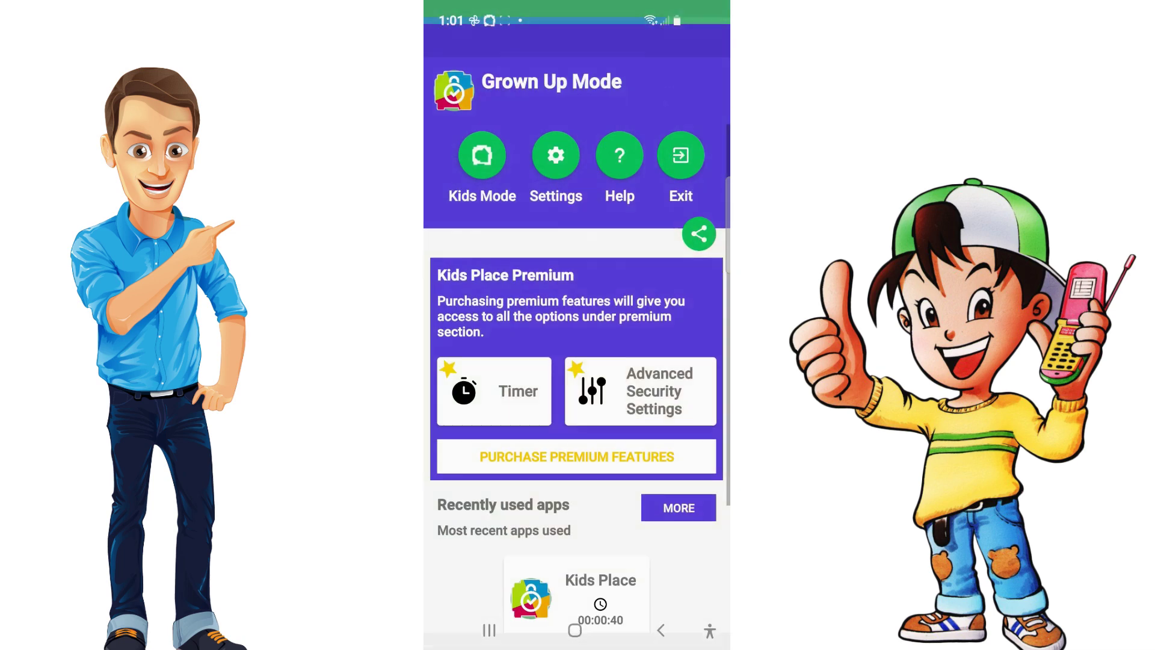
left_click(575, 630)
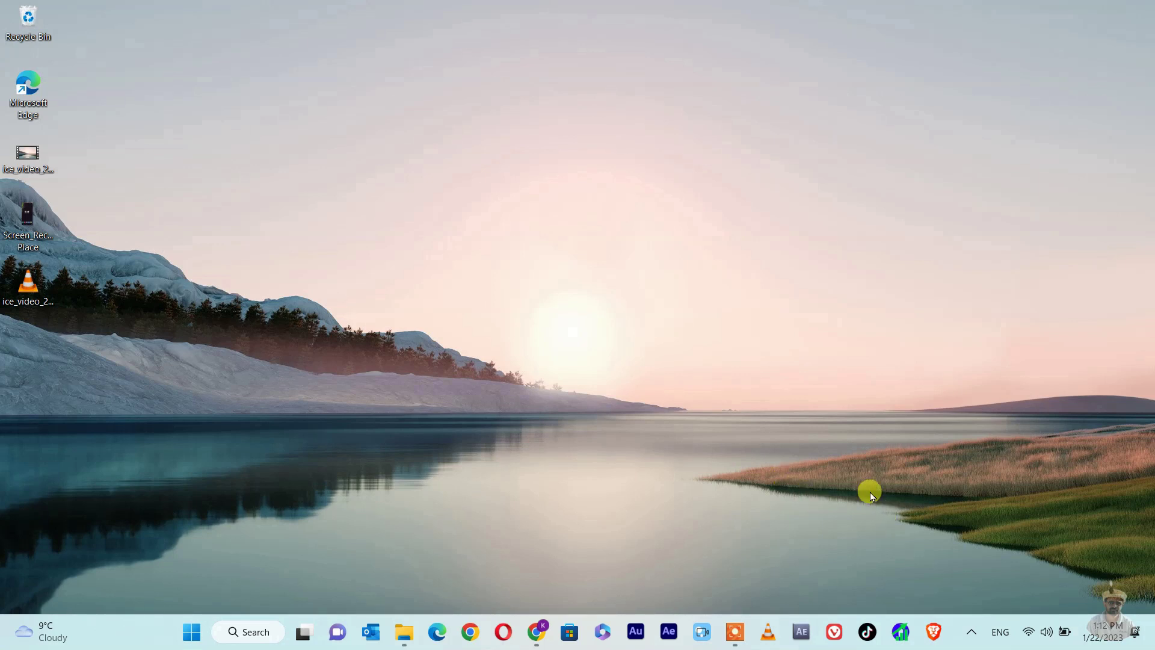
Launch Microsoft Store from a Start menu search for 'apps'.
left_click(191, 631)
type("apps")
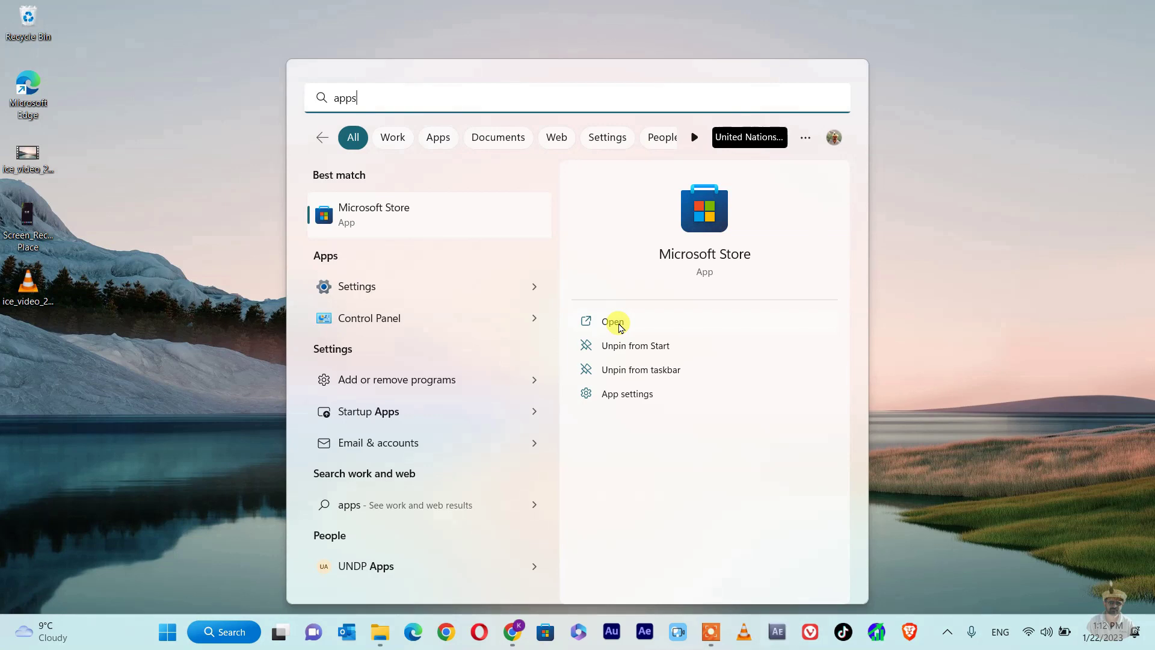
left_click(613, 321)
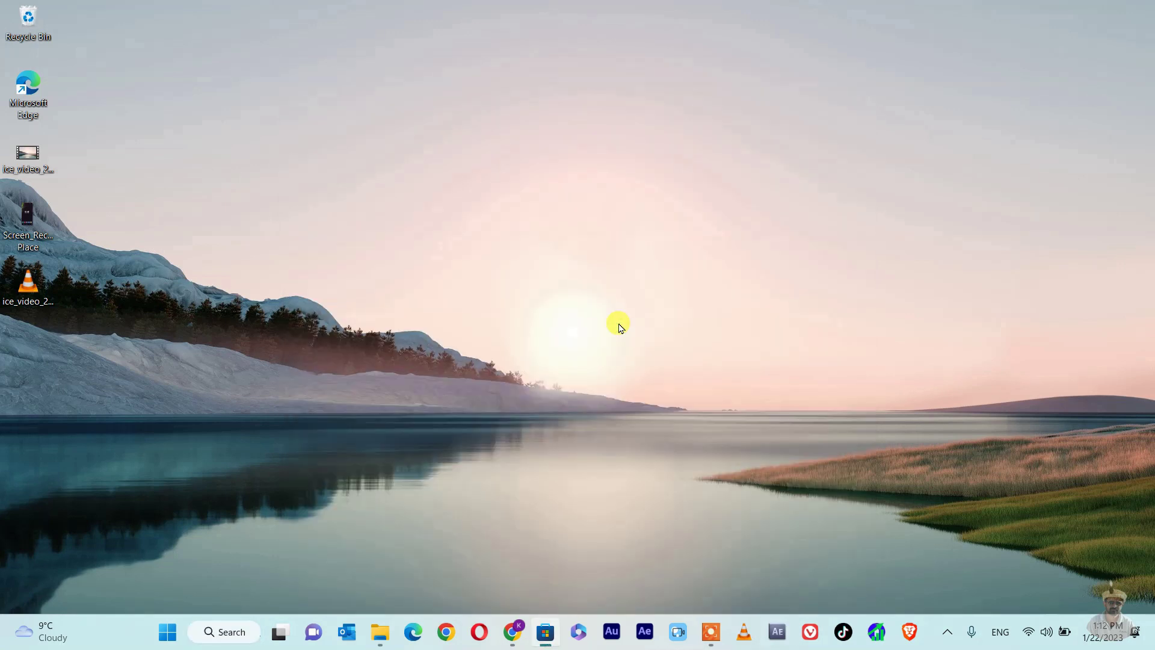
scroll(620, 428, "down", 3)
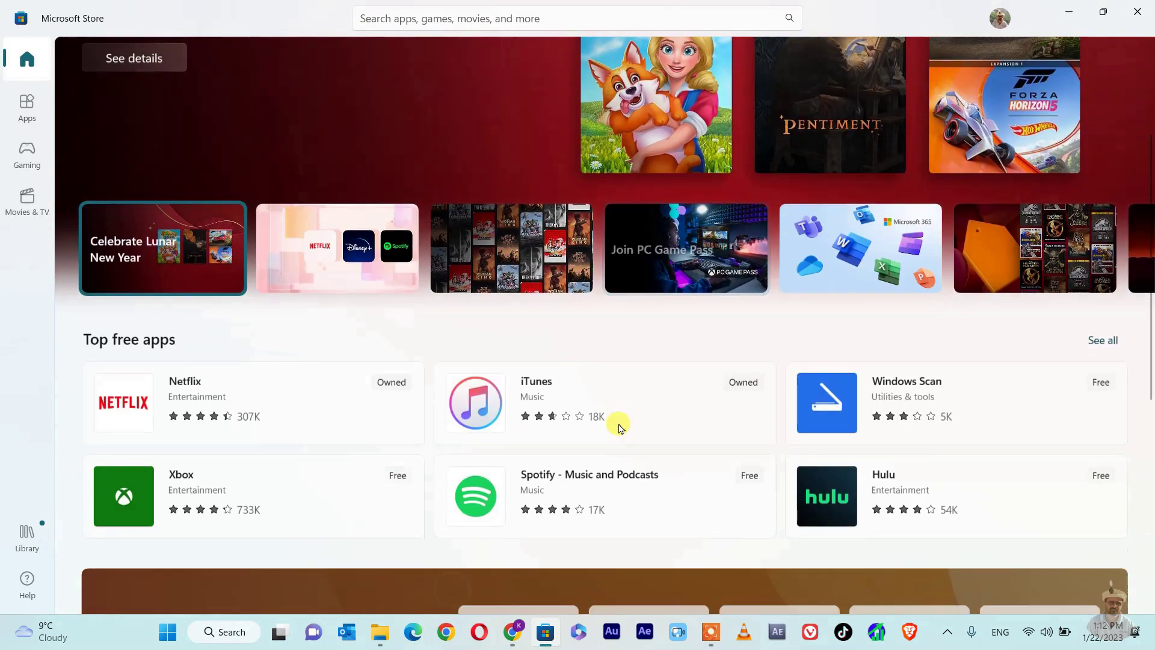
Search the Store for 'microsoft family' and open the installed Microsoft Family Safety app.
scroll(619, 428, "up", 3)
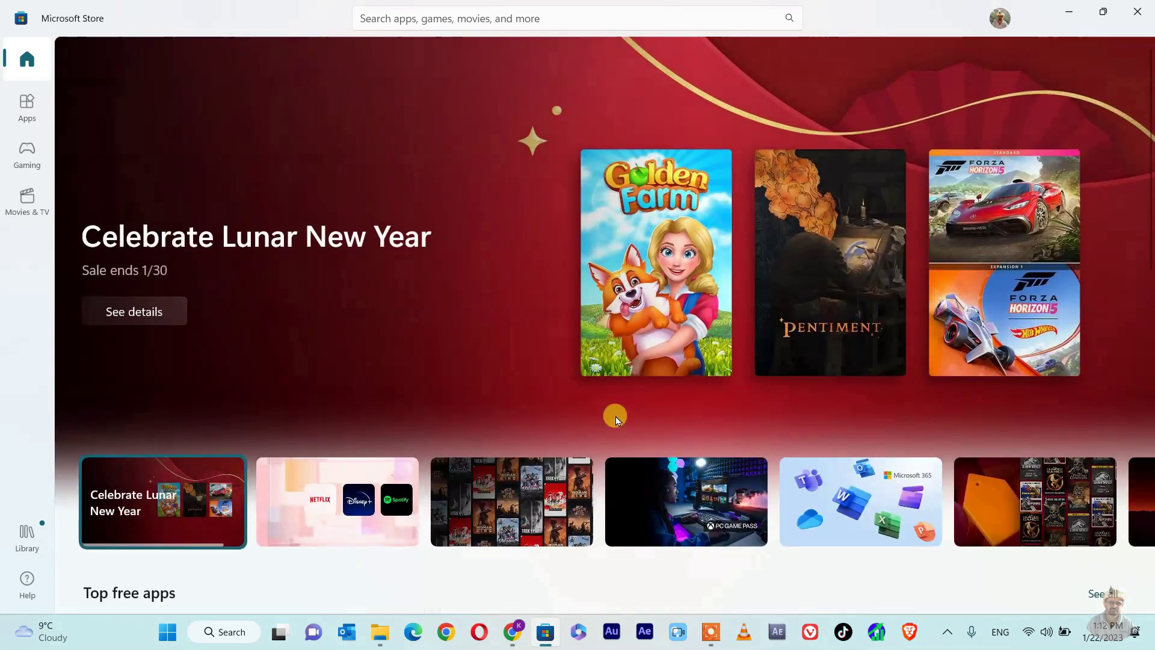
left_click(582, 19)
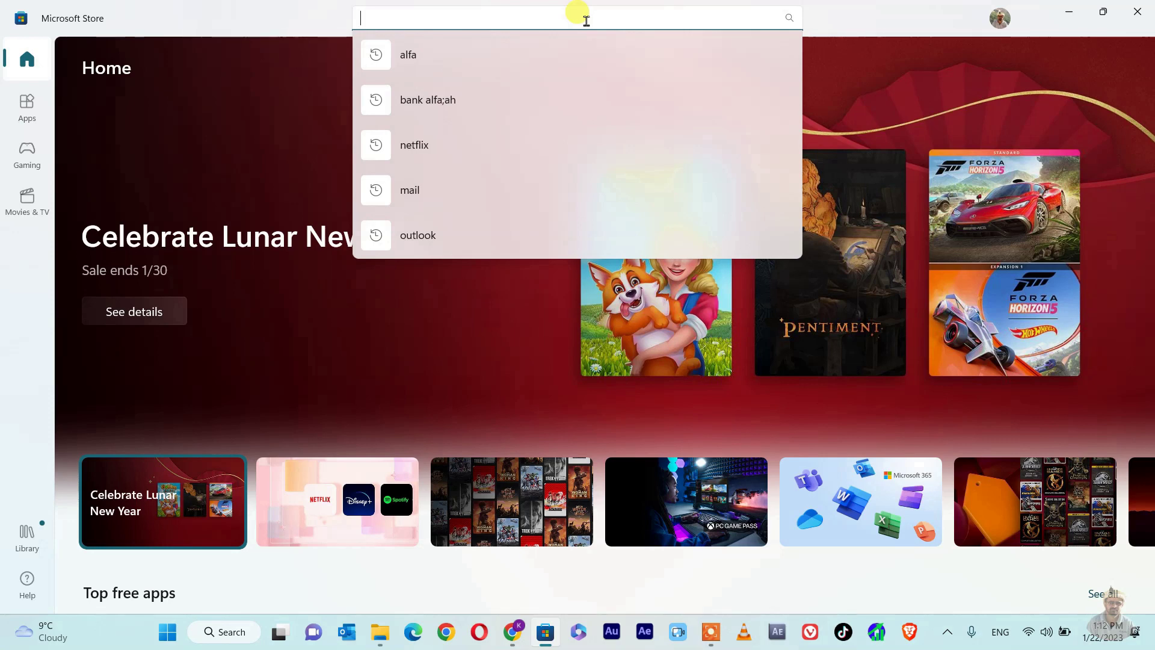
type("micros")
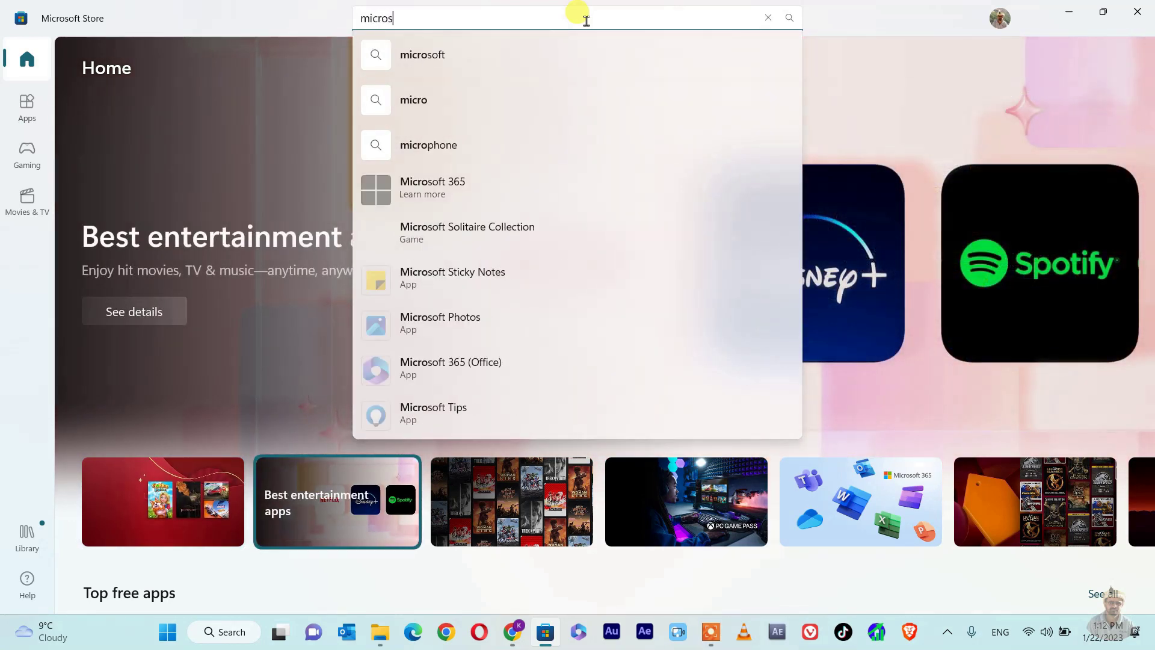
type("oft f")
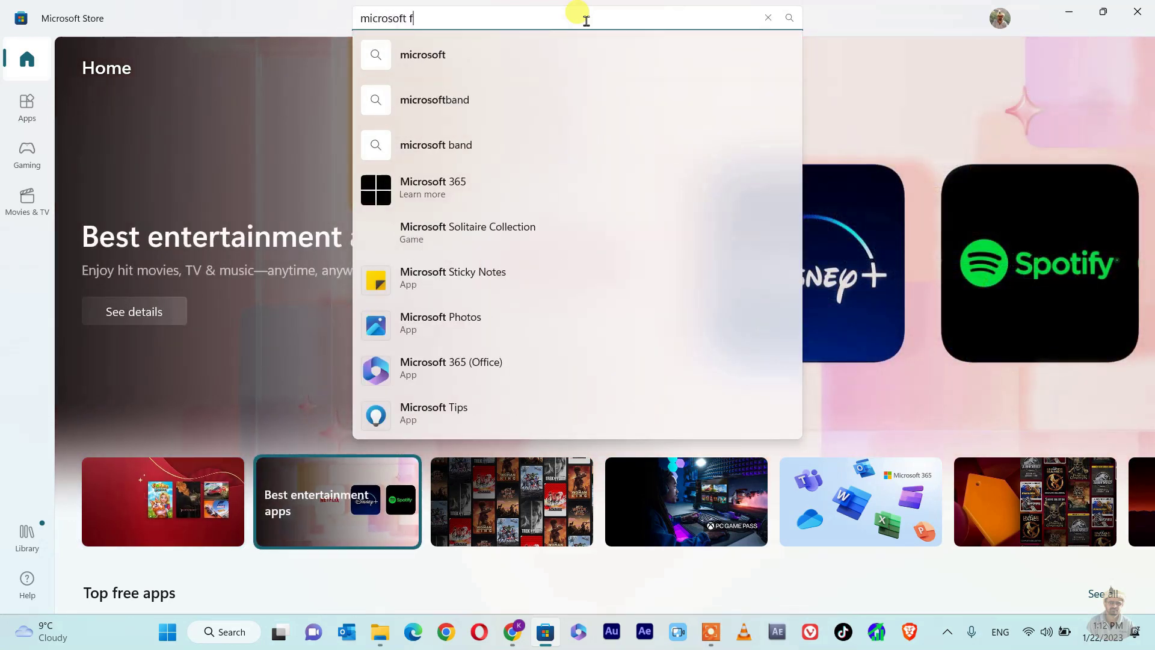
type("amily")
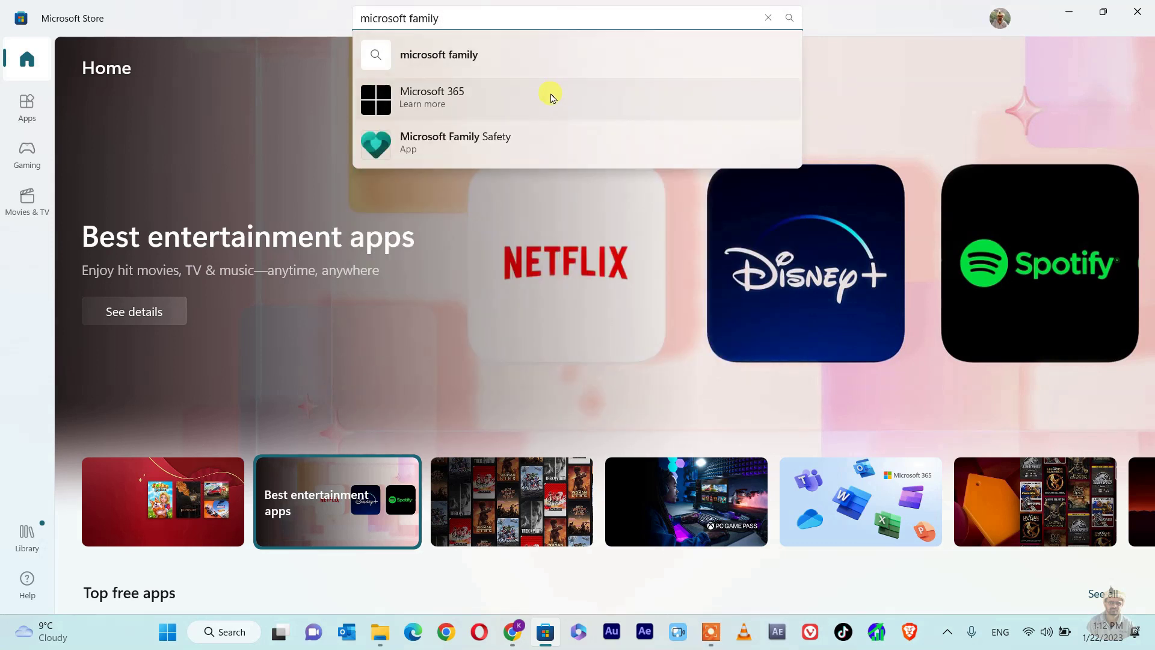
left_click(533, 143)
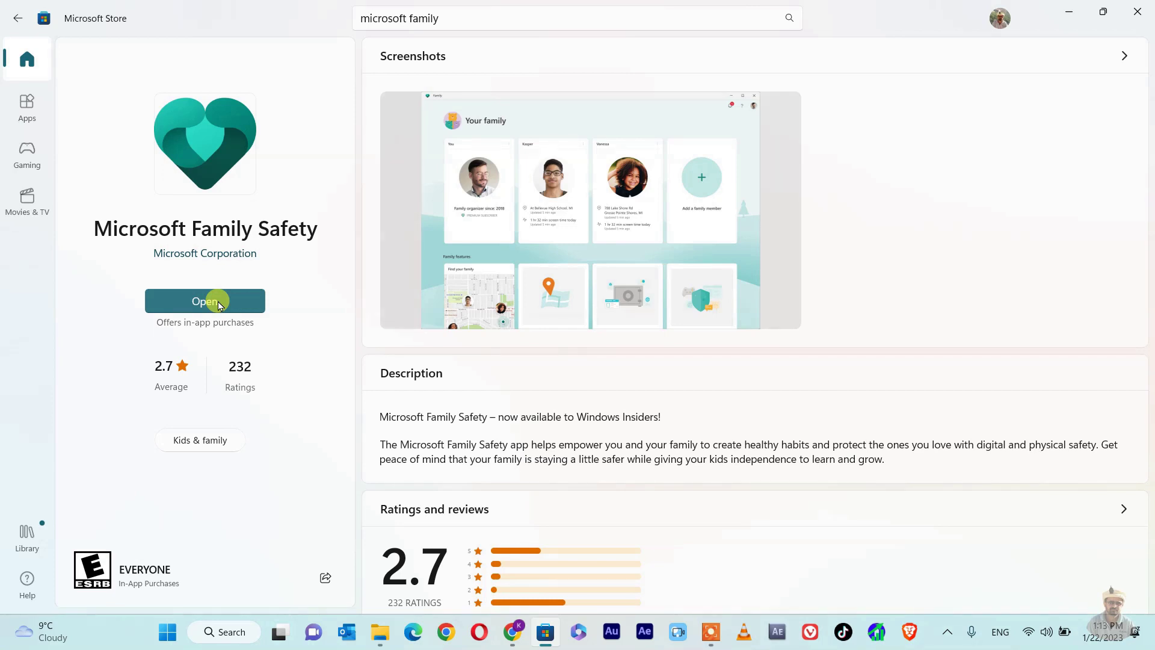
left_click(225, 304)
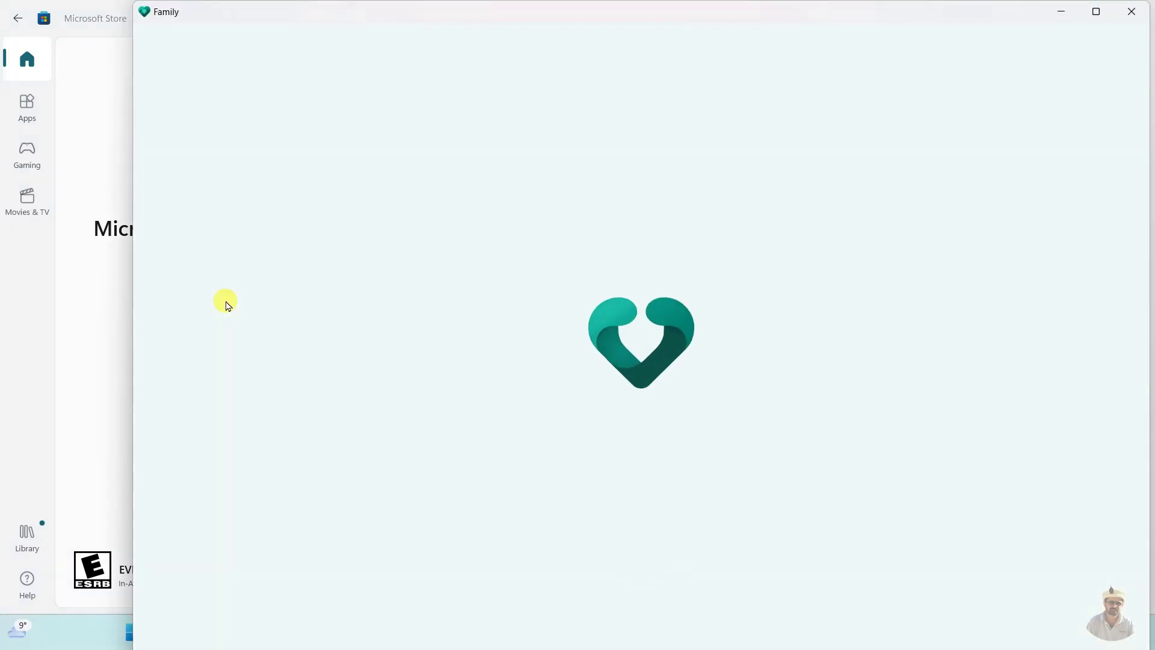
Maximize the Family window and choose 'Add a family member' to get the Add someone form.
left_click(1096, 12)
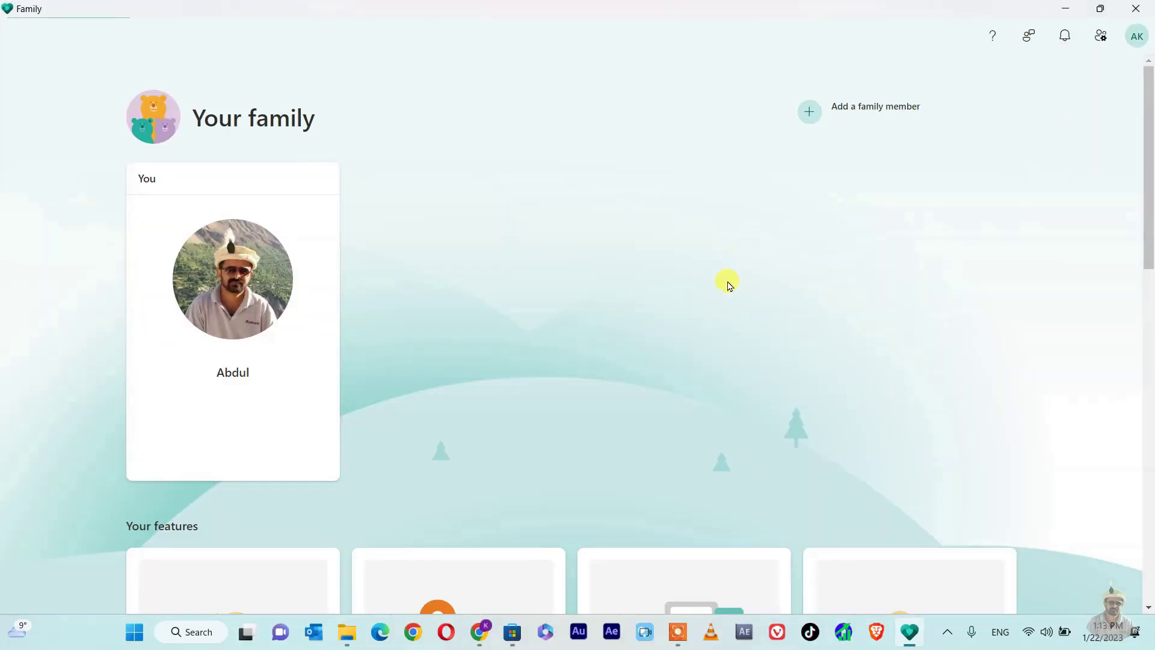
scroll(727, 291, "down", 4)
scroll(728, 291, "down", 5)
left_click(852, 115)
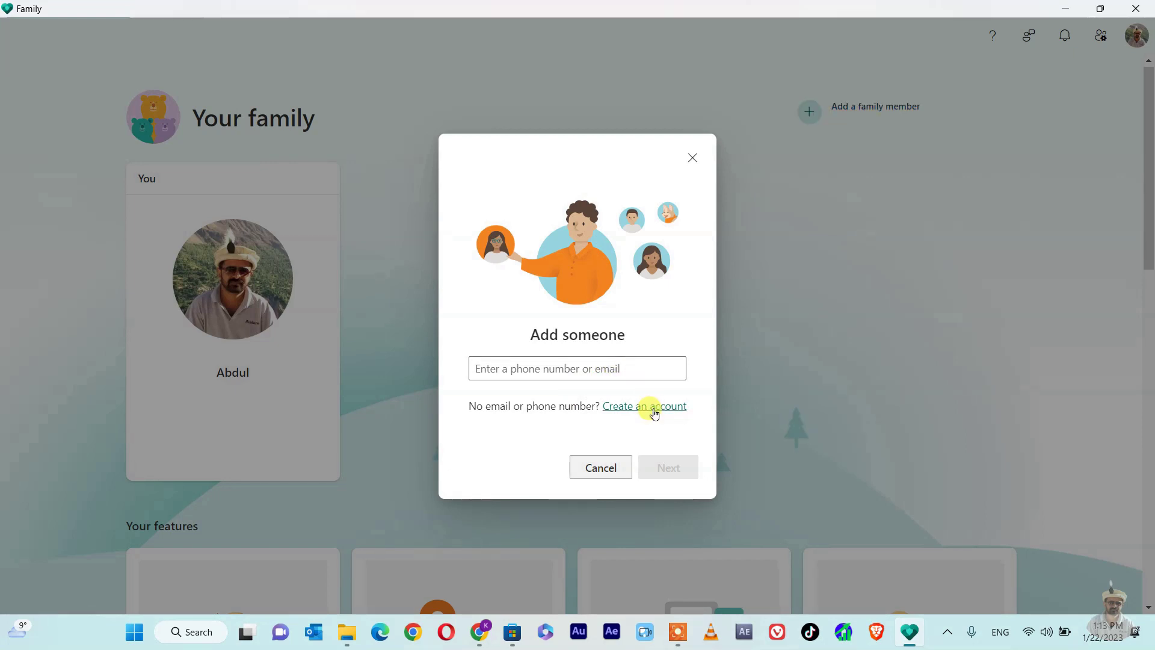
left_click(654, 412)
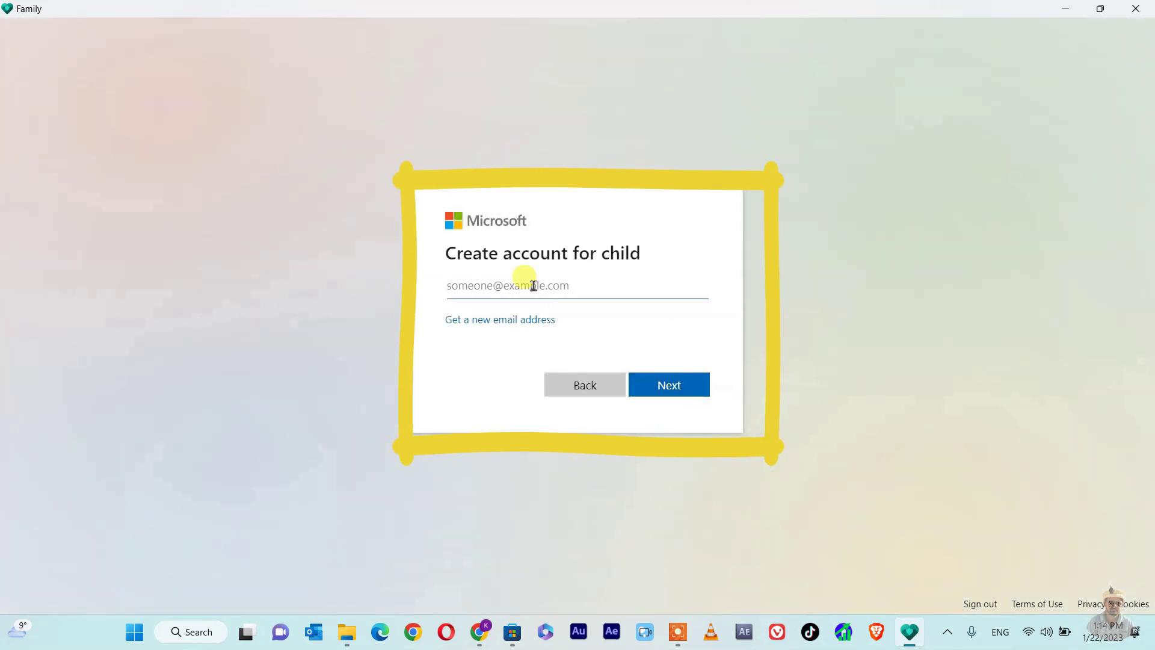
left_click_drag(441, 254, 637, 252)
left_click(585, 288)
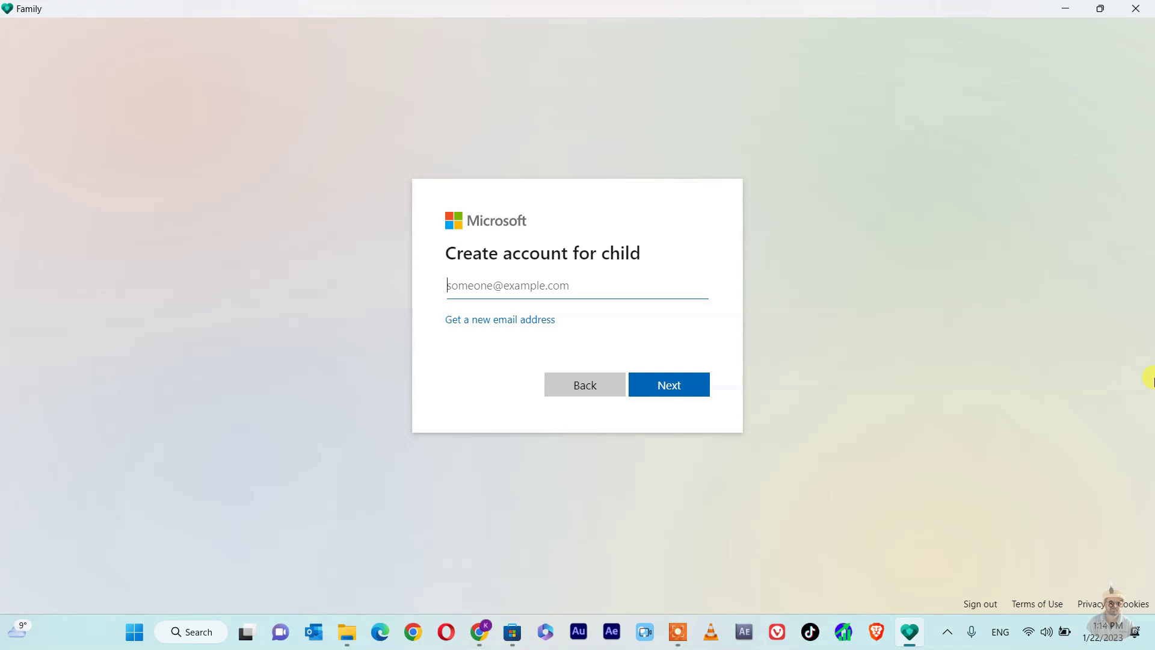
left_click(678, 386)
type("@hotmail.com")
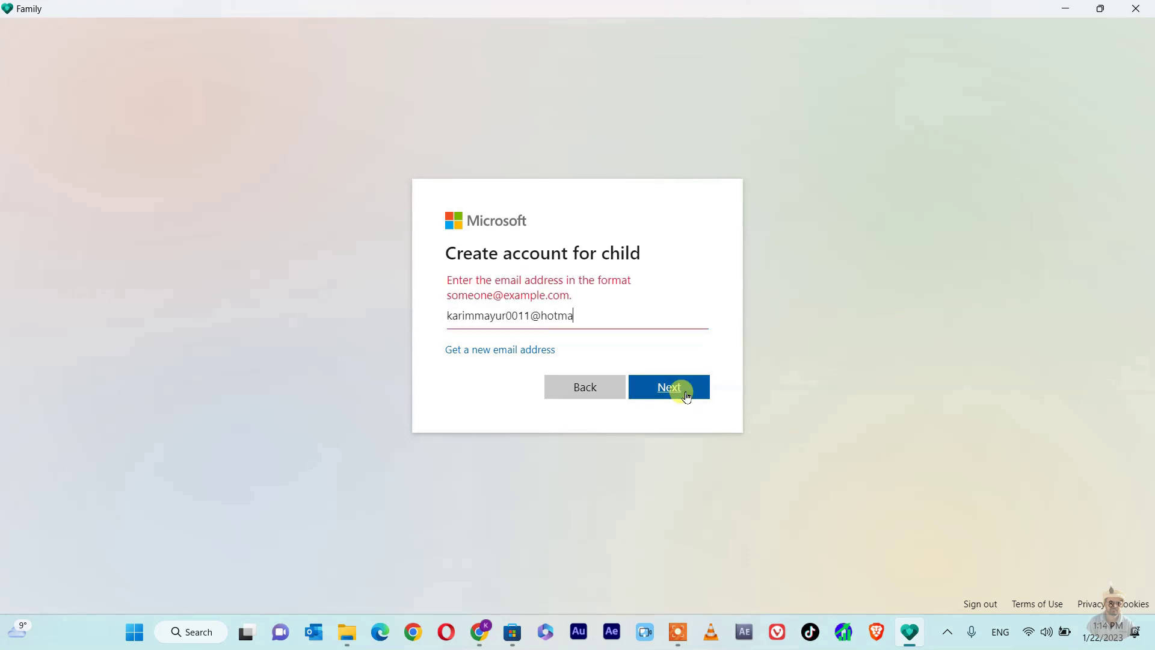
left_click(675, 384)
Set a password for the new child account.
left_click(556, 300)
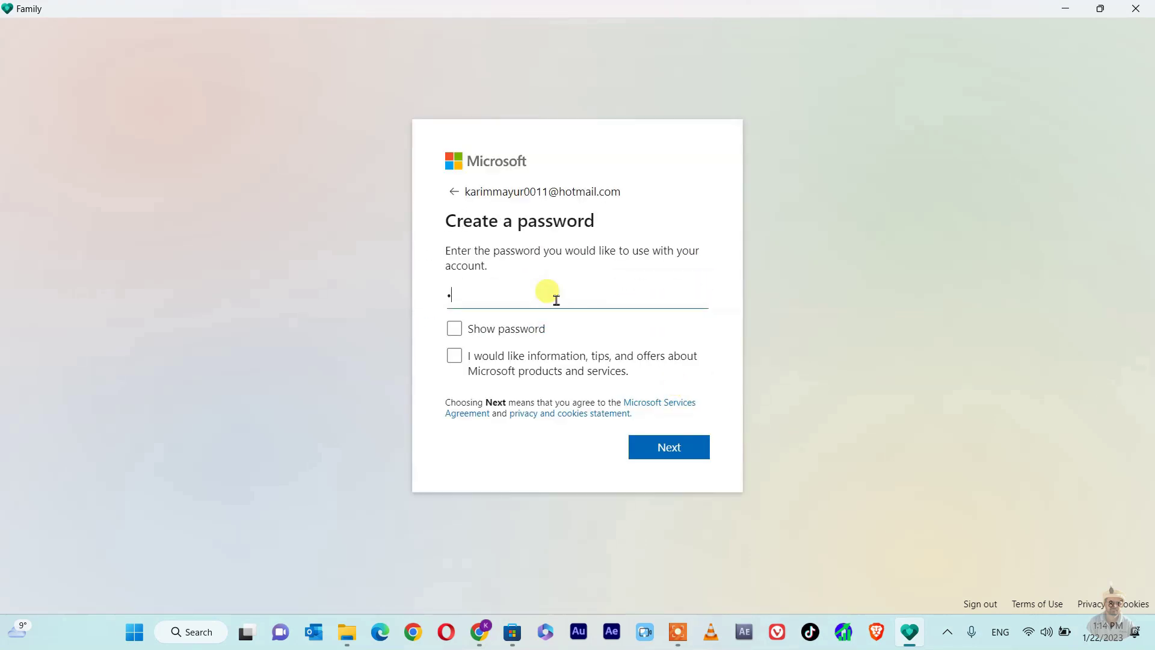
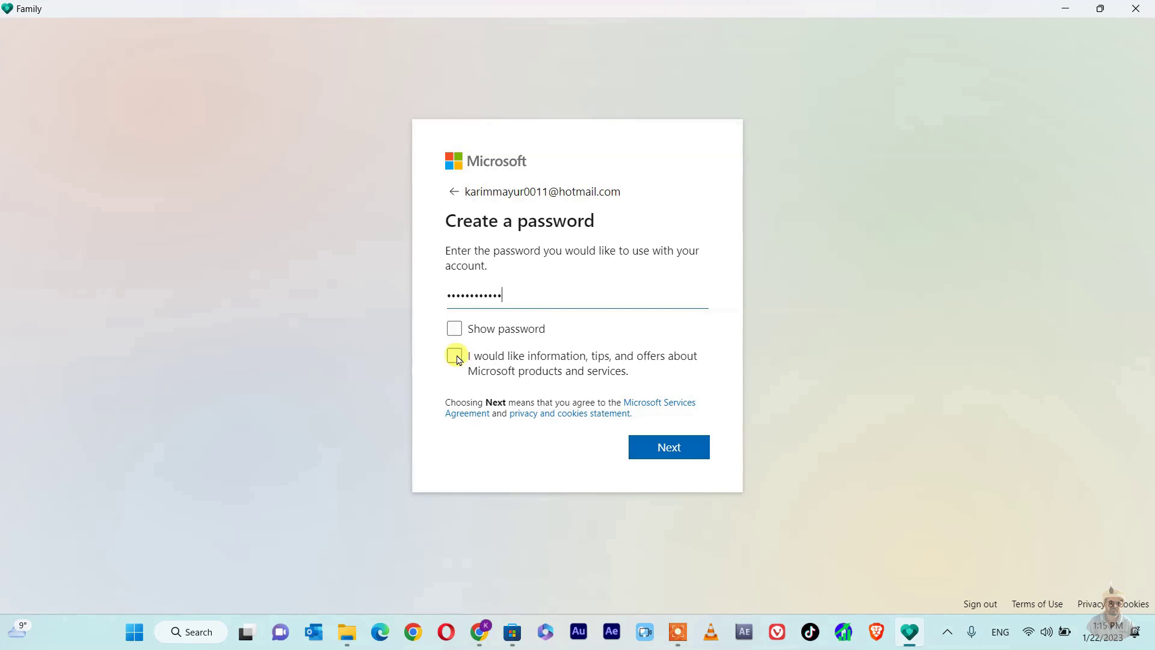
left_click(704, 455)
Enter the child's first and last name.
key("Tab")
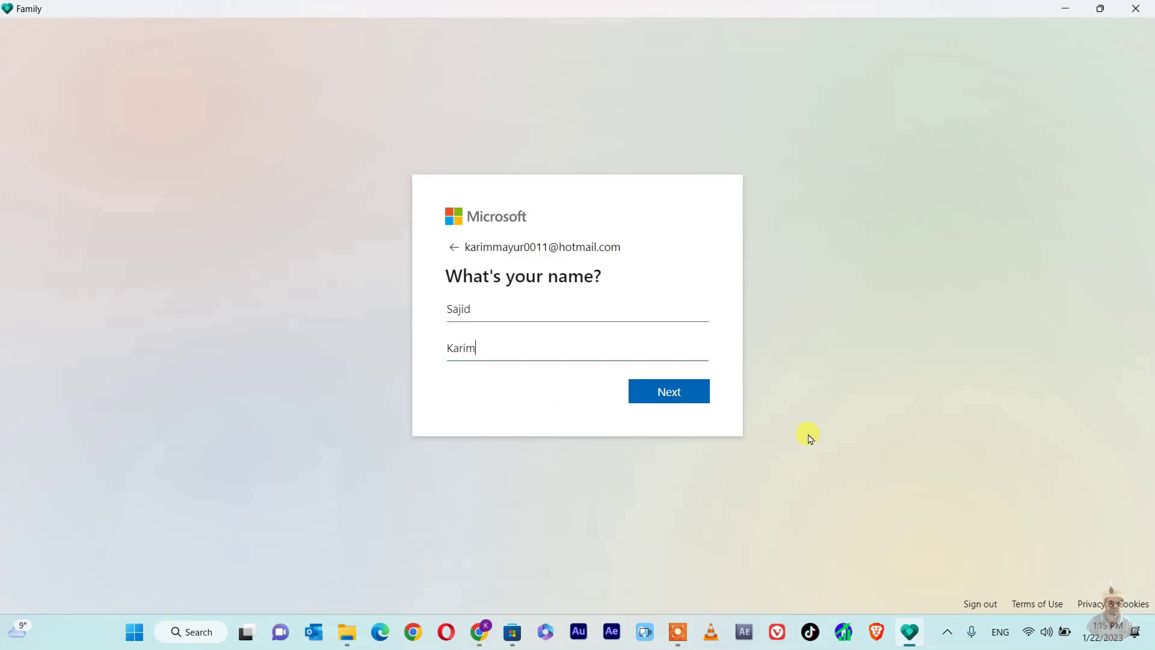
key("Return")
left_click(481, 363)
Enter the child's birthdate with year 2013 and continue to the verification puzzle.
left_click(488, 417)
key("Tab")
key("1")
key("7")
key("Tab")
type("2013")
left_click(678, 407)
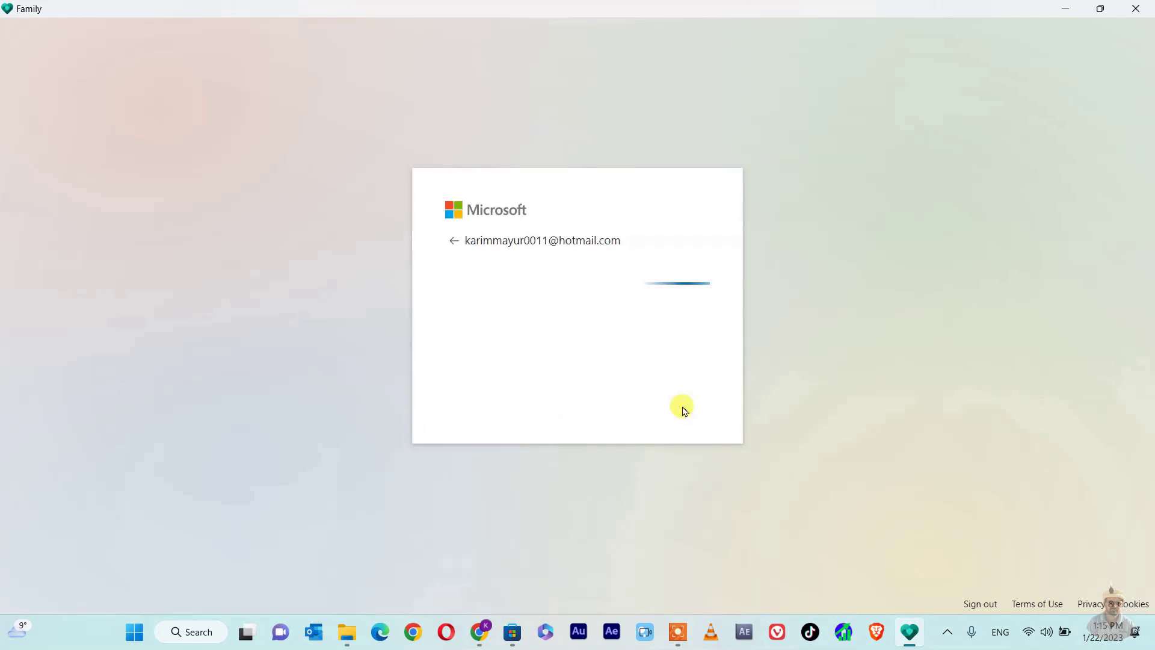
left_click(625, 392)
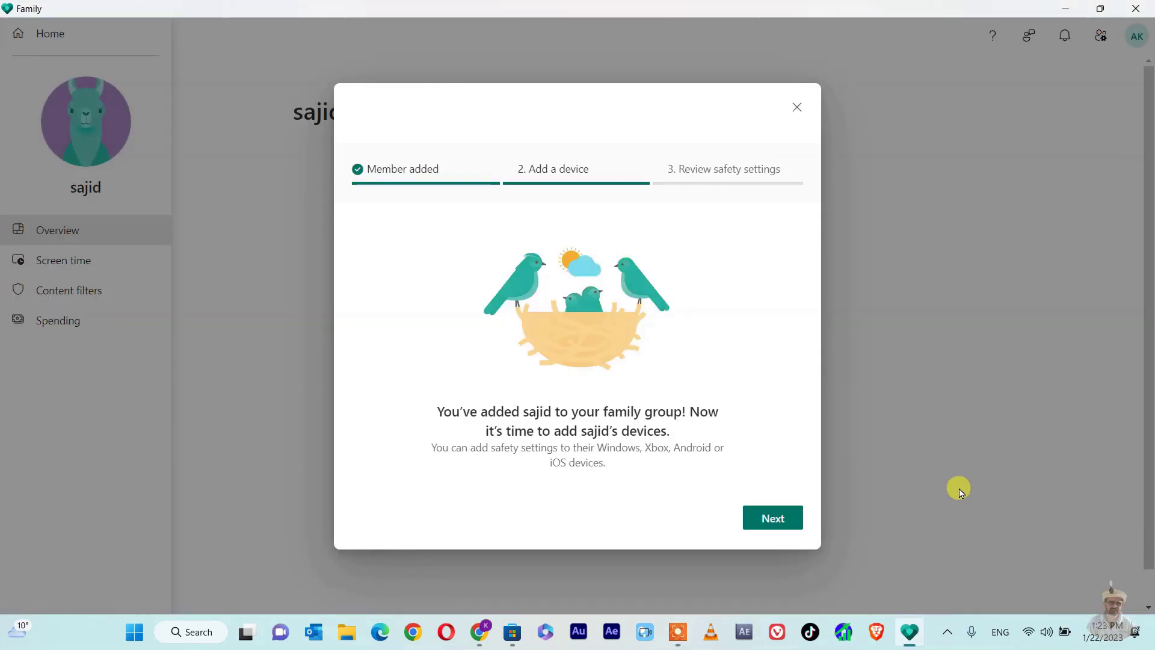
Register a Windows device for the child and confirm it has been added.
left_click(762, 517)
left_click(522, 334)
left_click(708, 521)
left_click(707, 521)
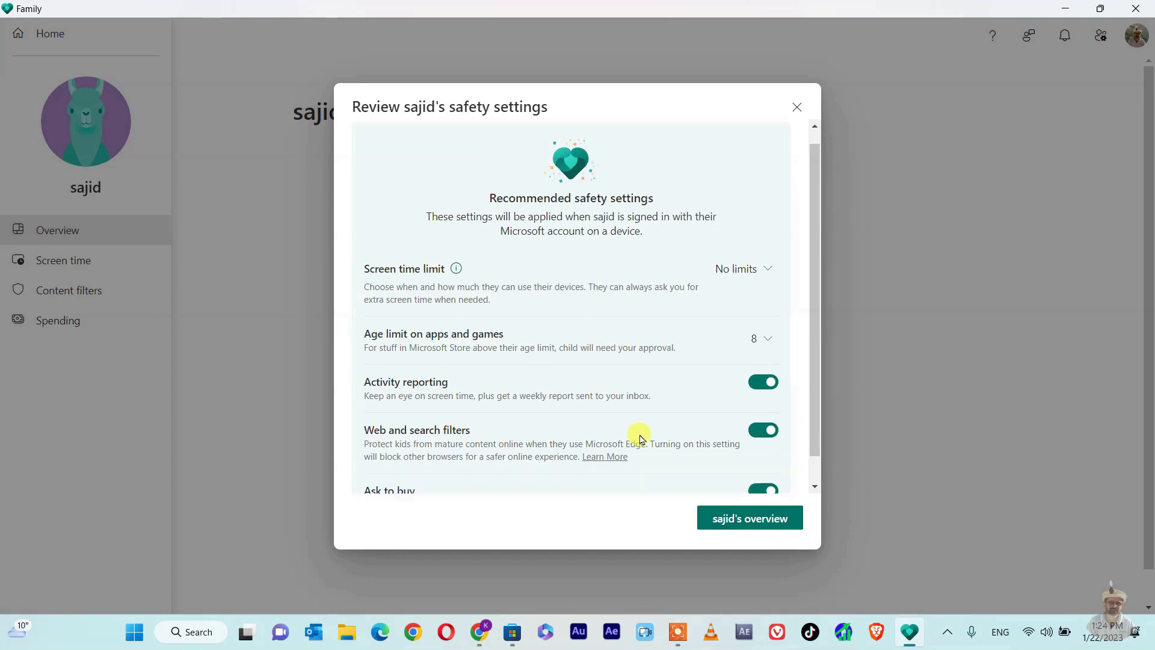
Change the apps and games age limit to 8 and continue to the overview.
left_click(761, 353)
left_click(644, 291)
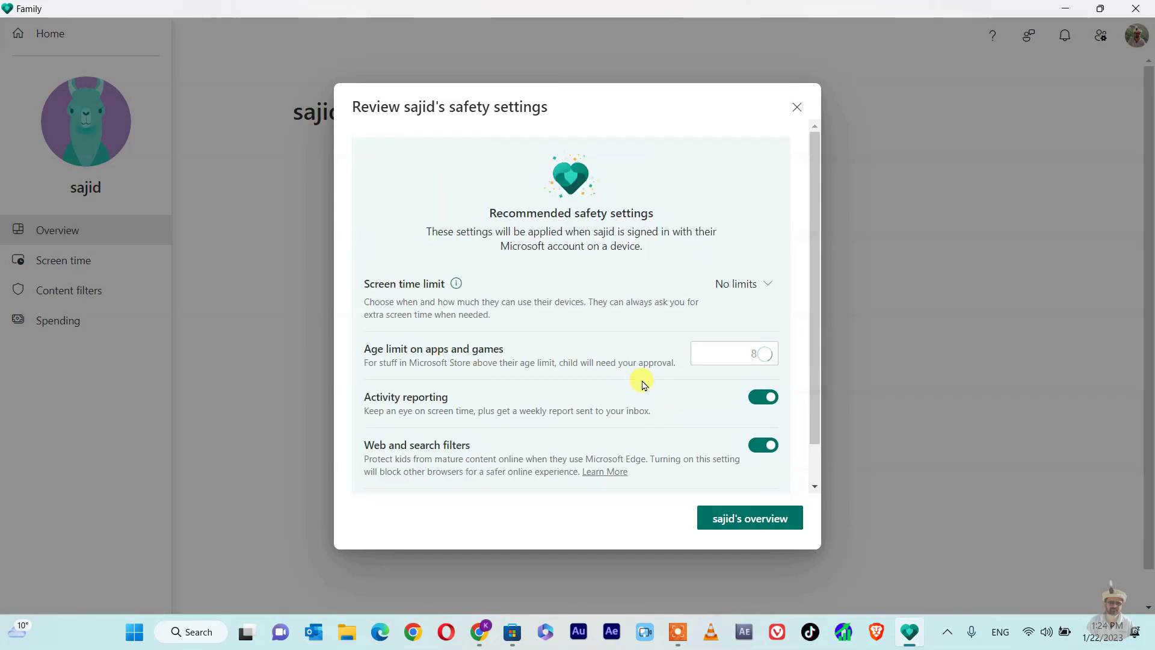
left_click(749, 518)
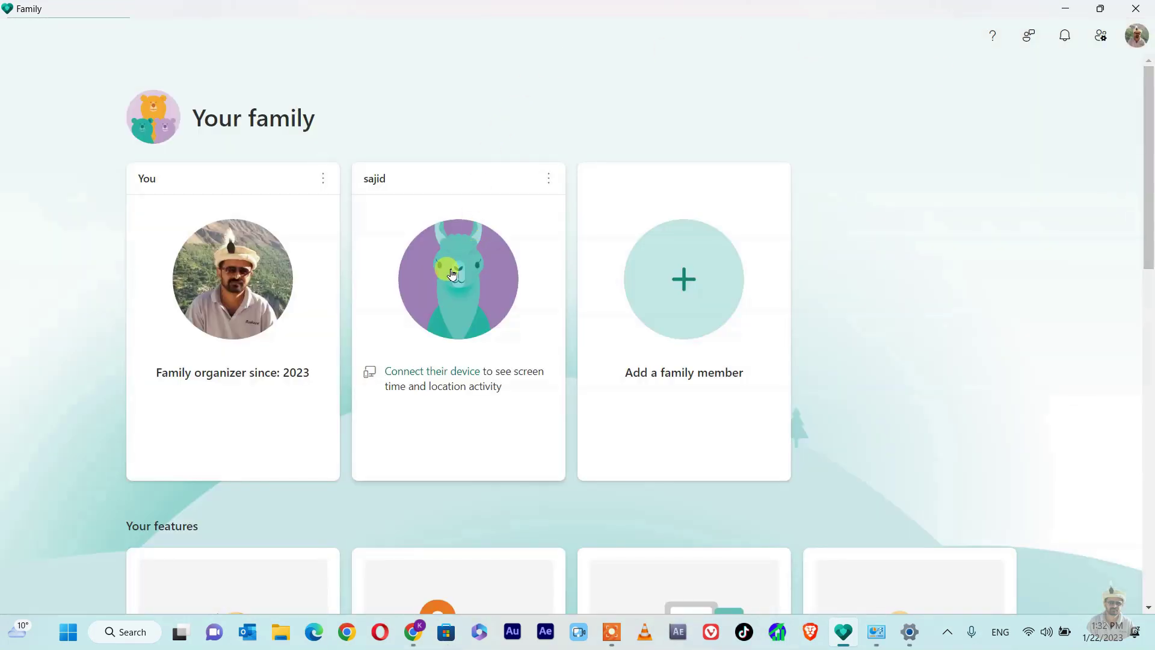
Open the child's overview and review the screen time, age filter, web filter and spending cards.
scroll(984, 335, "down", 2)
scroll(983, 334, "down", 2)
scroll(982, 333, "up", 4)
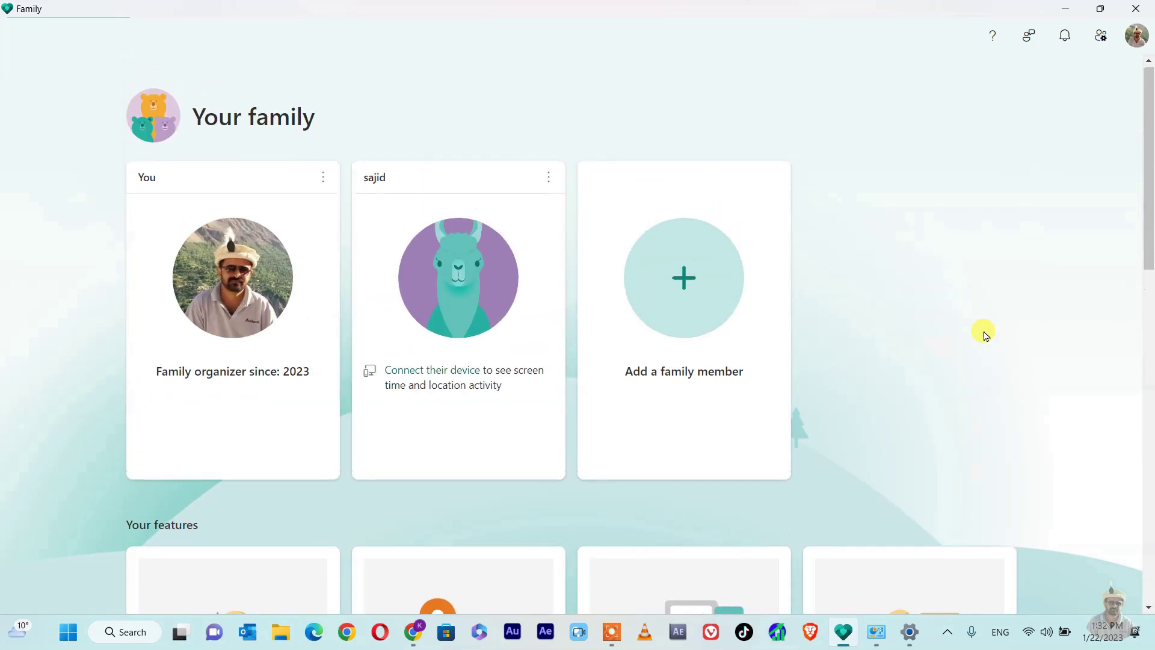
left_click(486, 285)
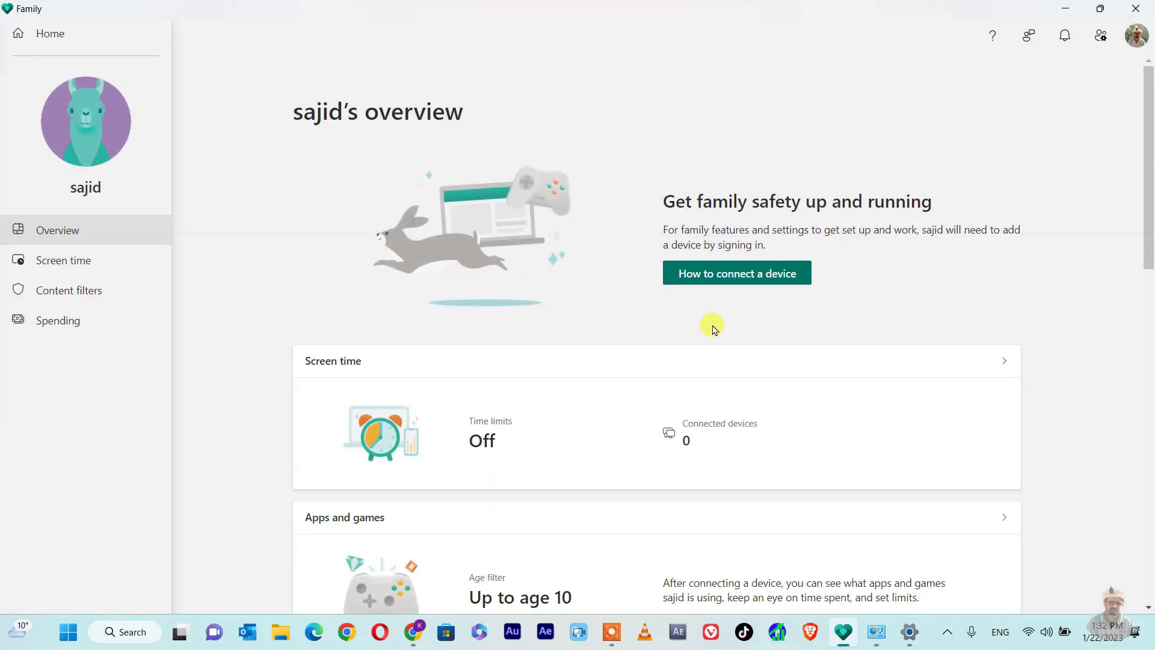
scroll(714, 328, "down", 7)
scroll(713, 330, "up", 4)
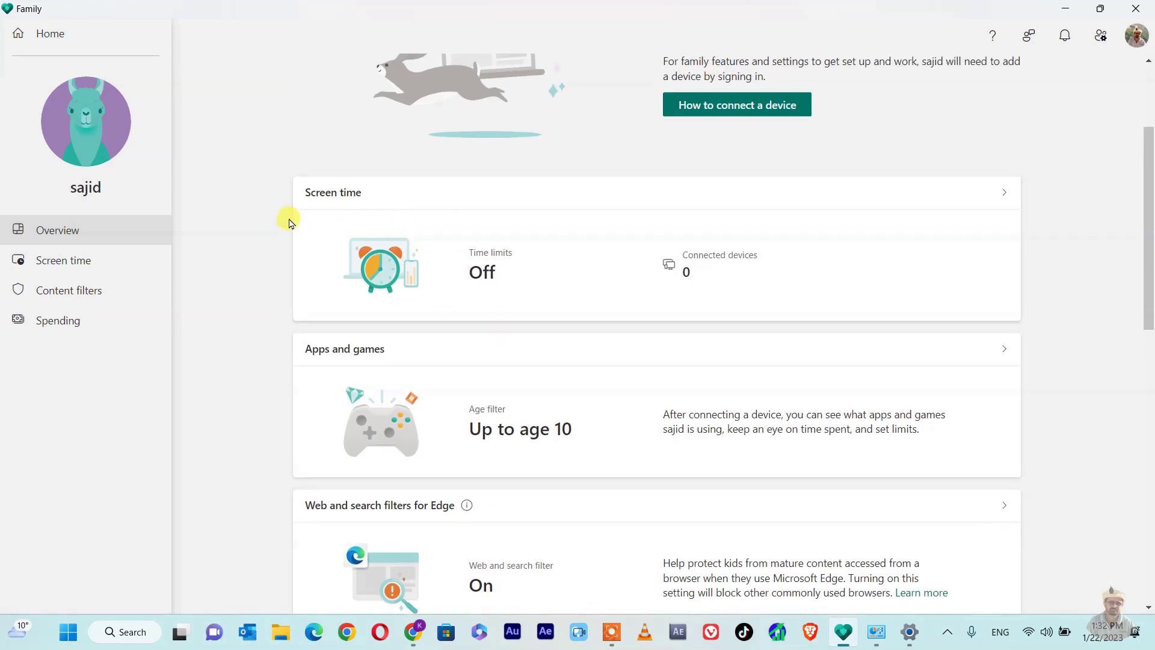
scroll(479, 338, "down", 3)
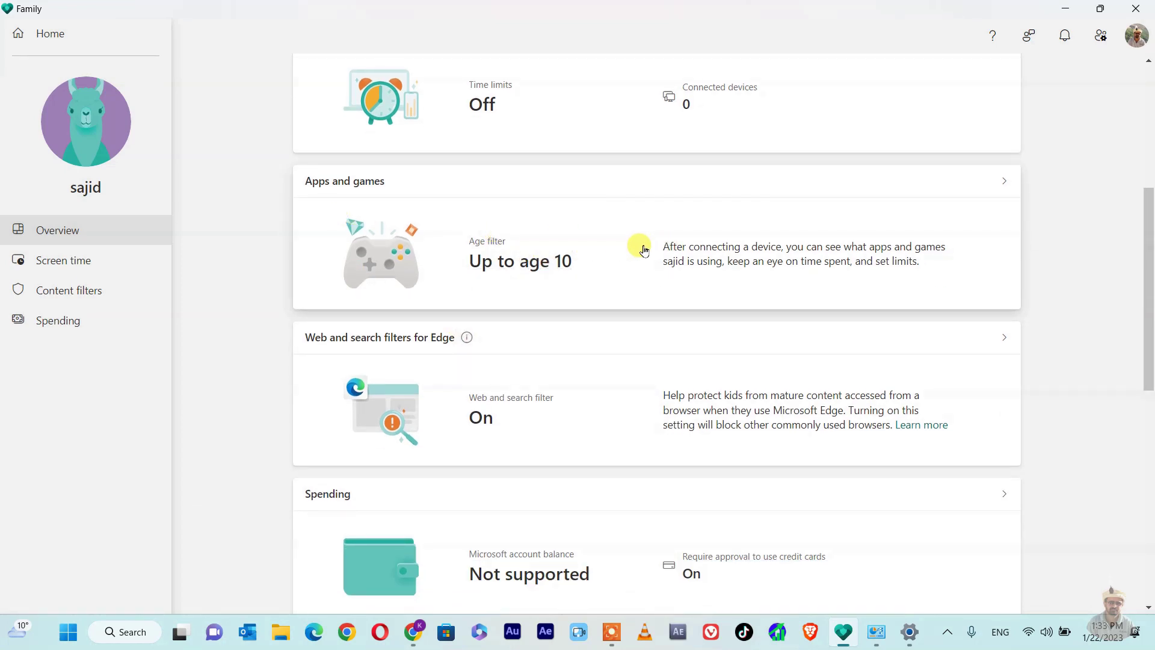
scroll(641, 248, "down", 3)
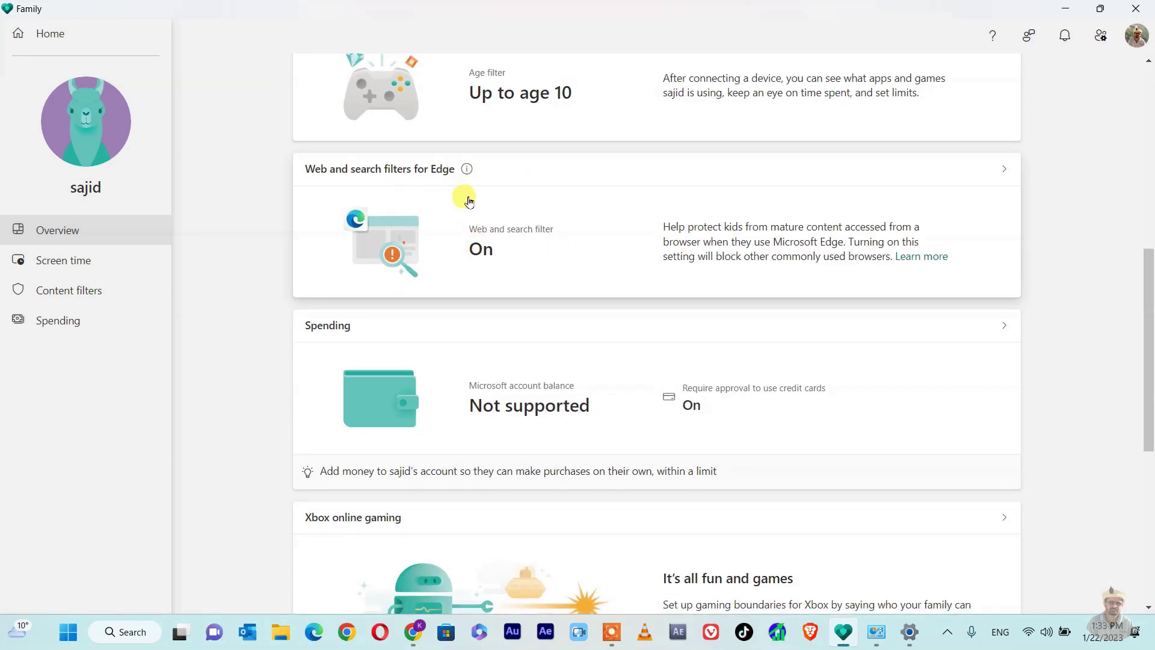
scroll(611, 299, "down", 6)
scroll(611, 305, "down", 2)
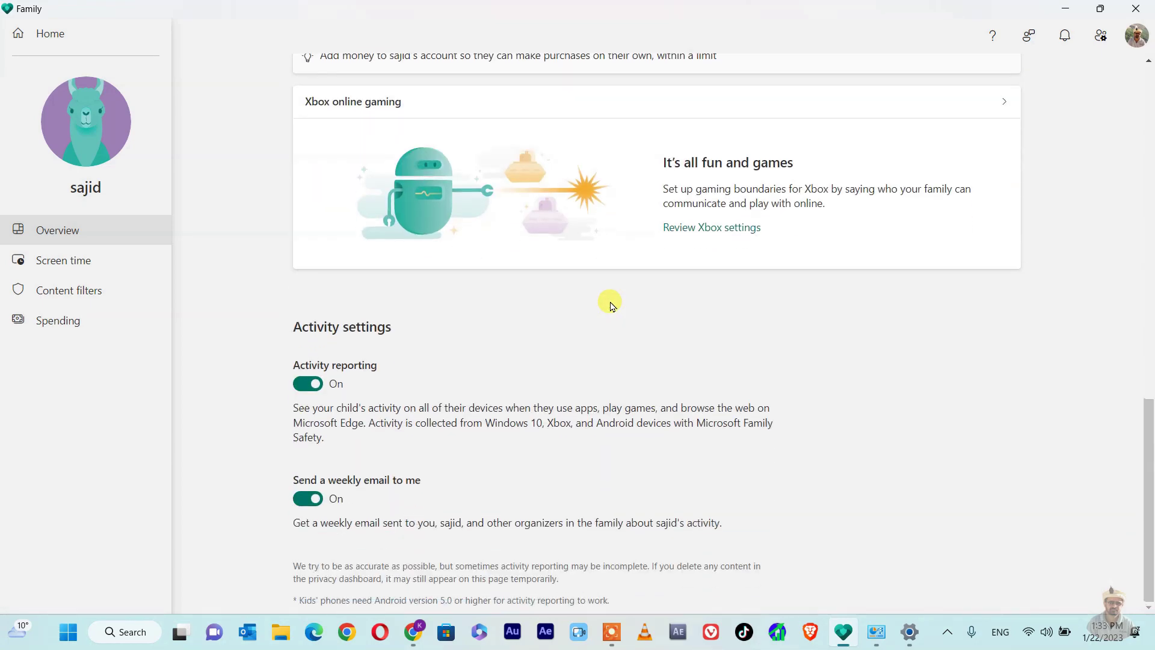
scroll(611, 305, "up", 12)
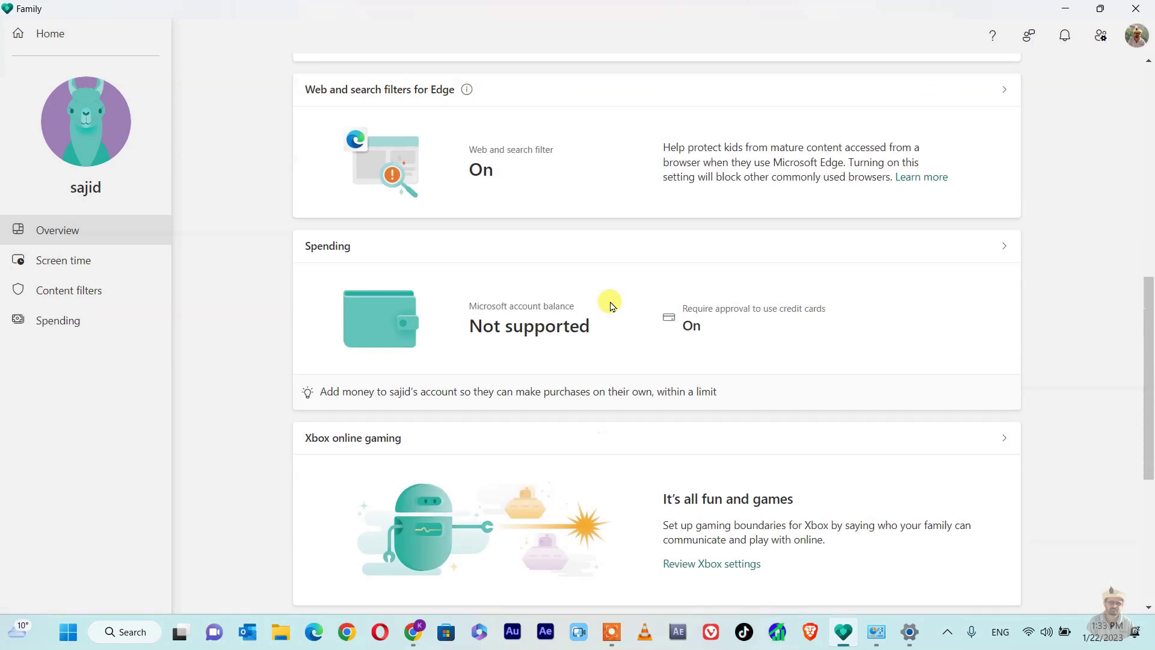
scroll(611, 305, "up", 5)
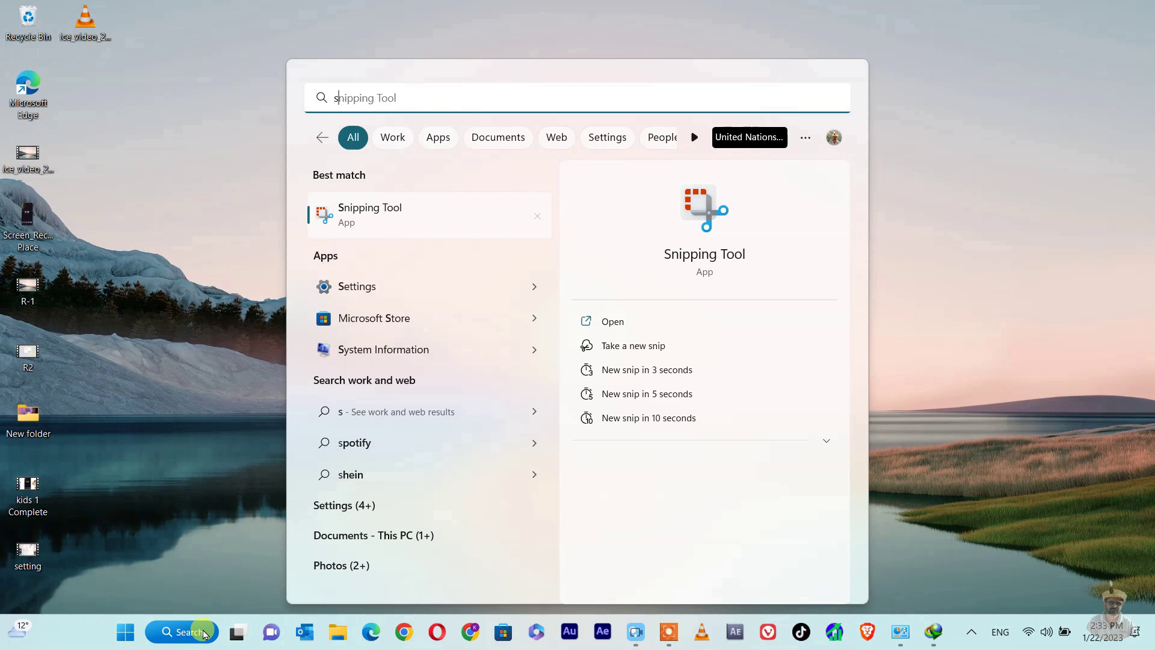
Open Settings via a Start search for 'sett' and go to Accounts > Family.
type("sett")
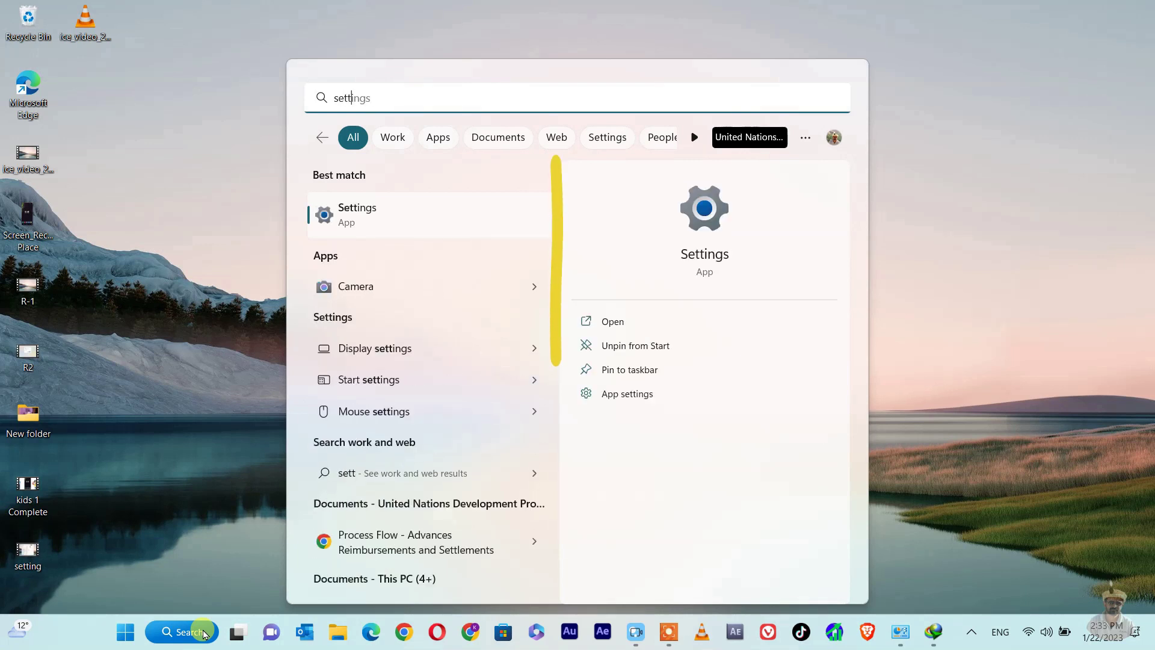
left_click(613, 324)
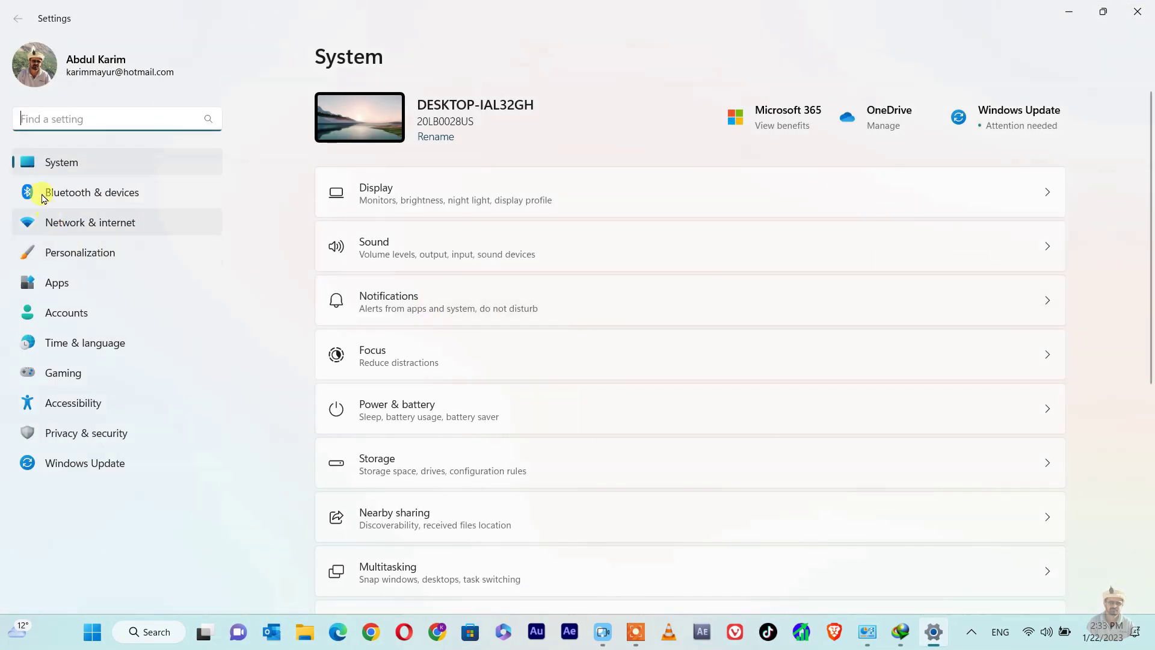
left_click(45, 160)
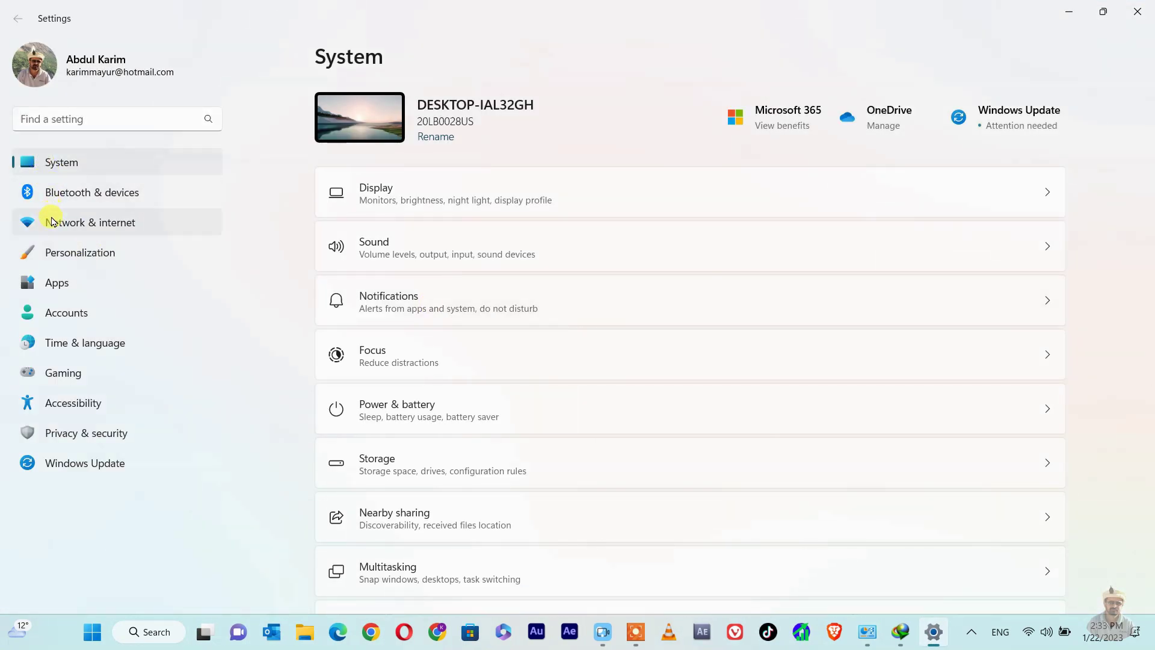
left_click(60, 318)
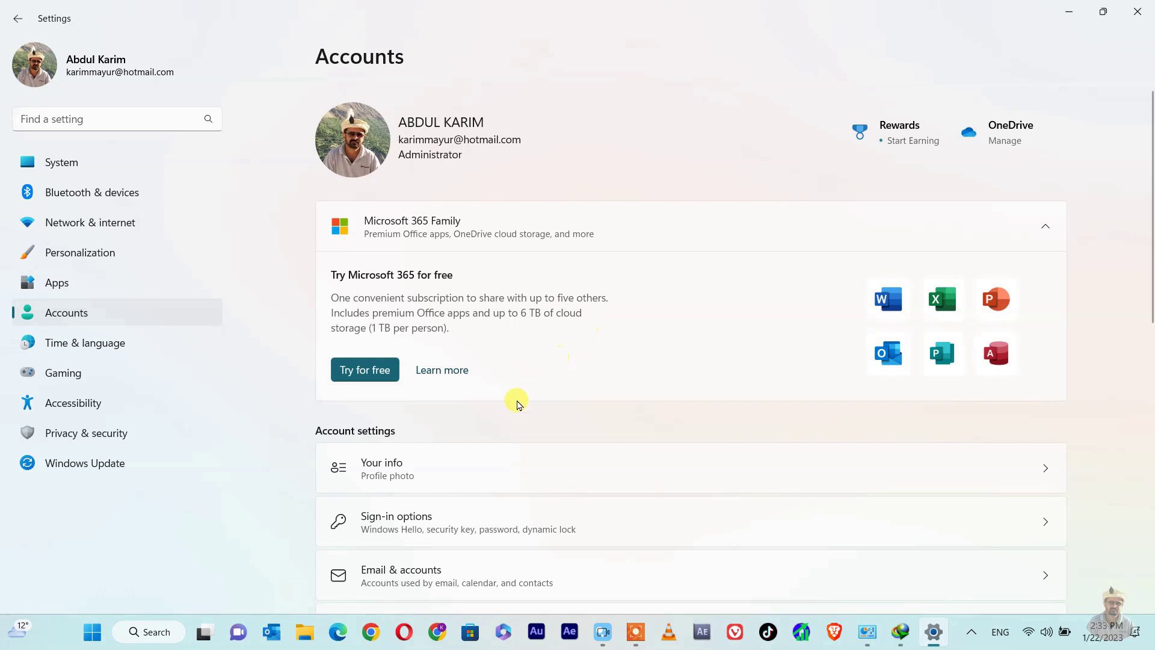
scroll(498, 420, "down", 5)
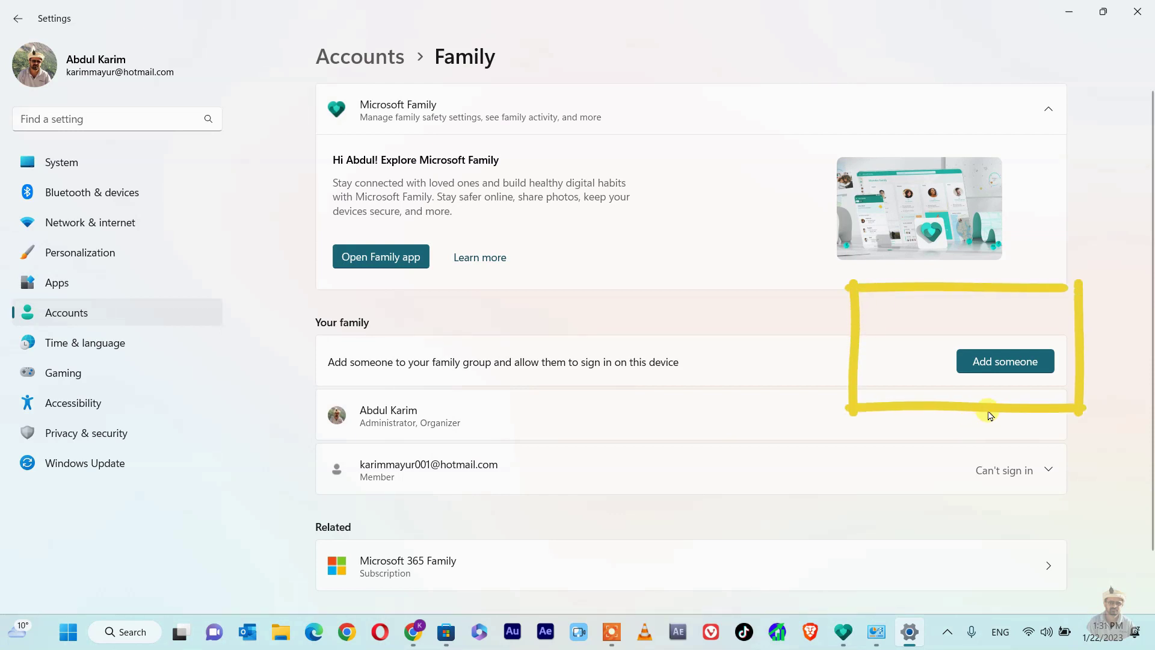
Start Add someone and type the existing account's Hotmail e-mail address, fixing a typo.
left_click(1003, 364)
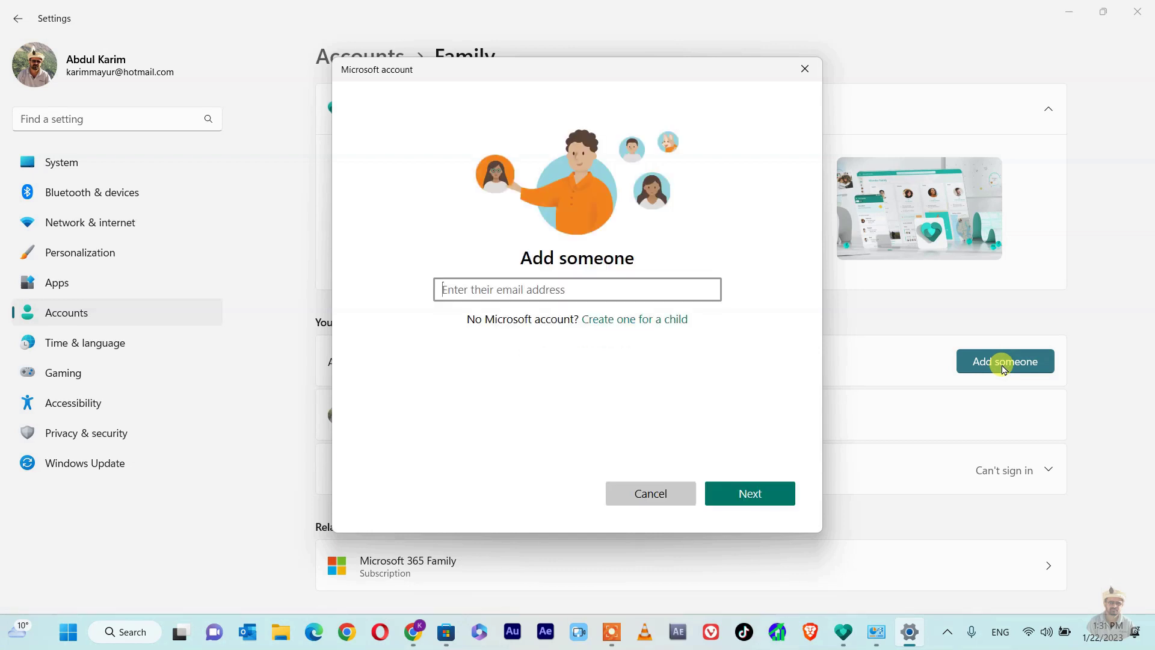
left_click(582, 289)
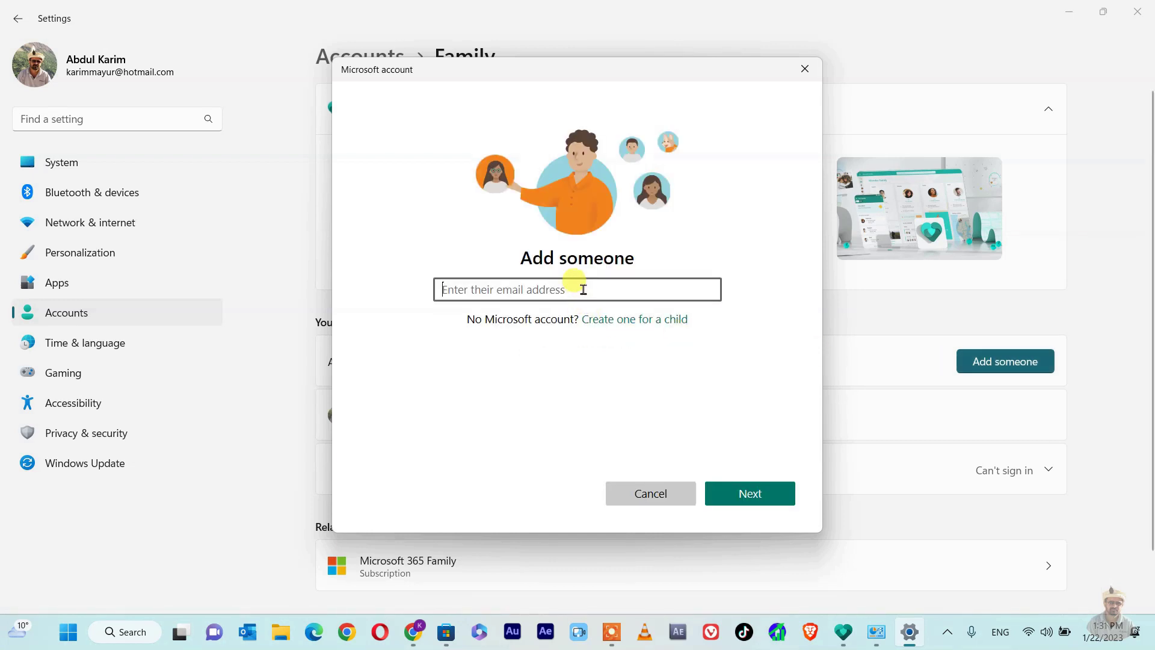
type("karim")
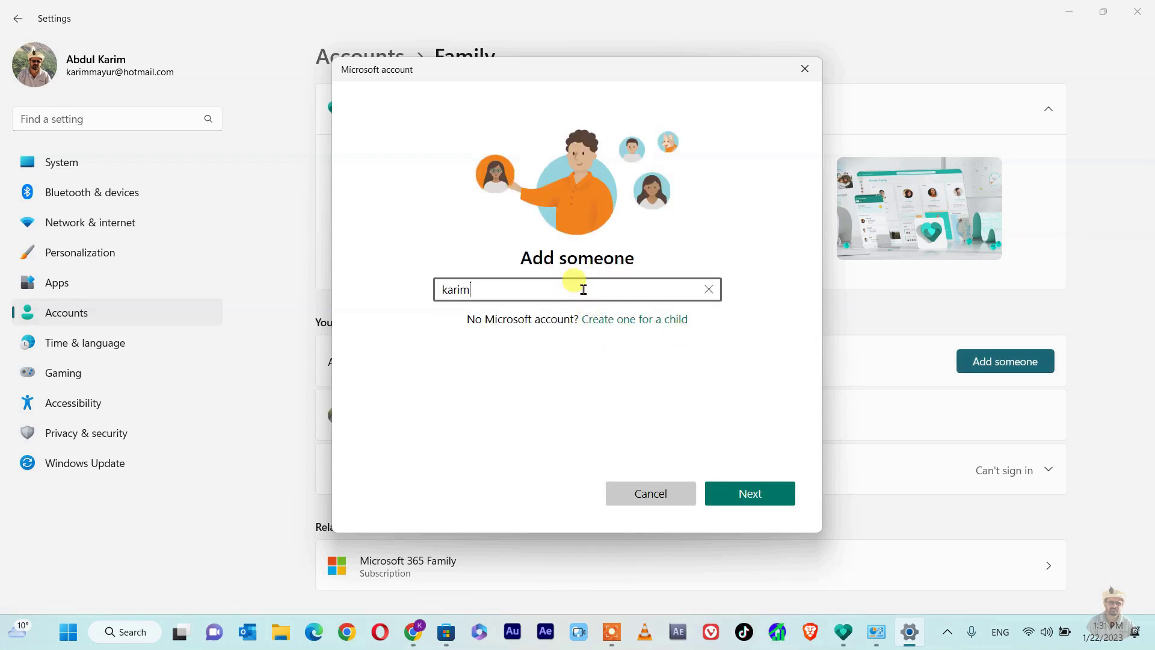
key("BackSpace")
key("BackSpace")
key("BackSpace")
key("BackSpace")
key("BackSpace")
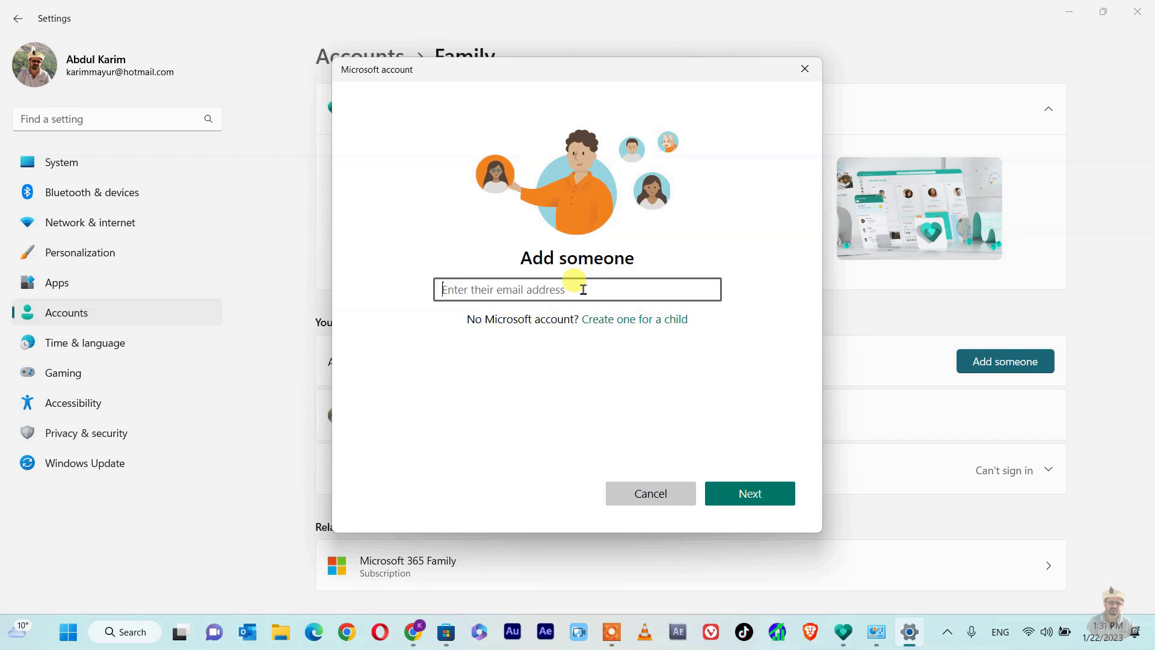
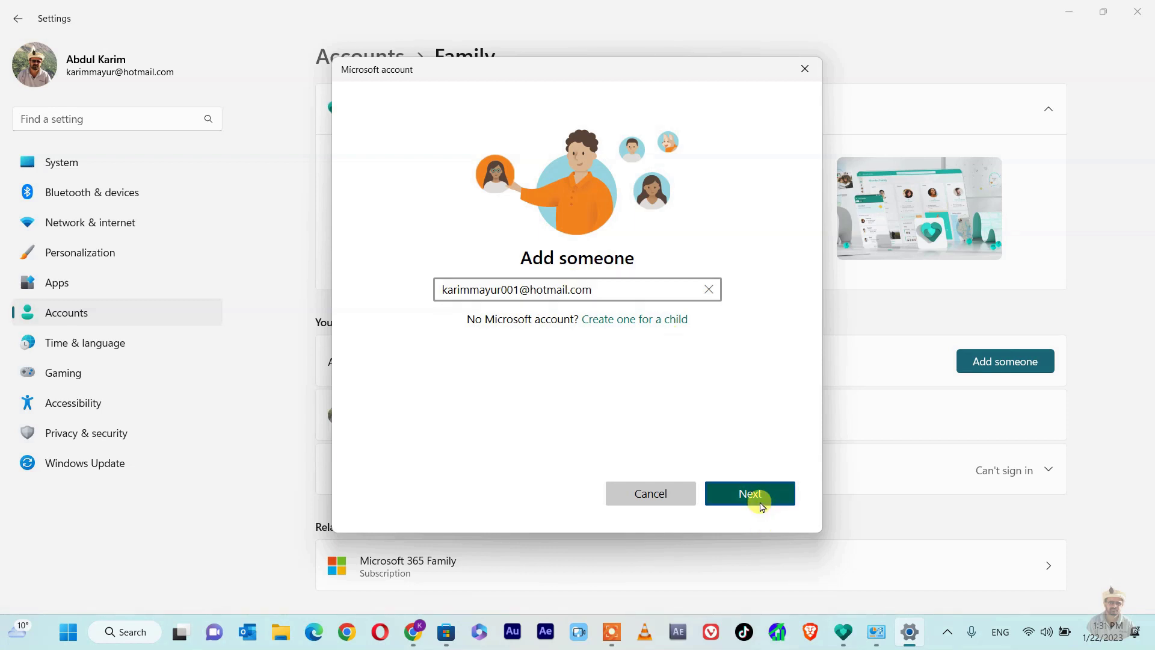
Invite the entered account to the family with the Member role.
left_click(759, 503)
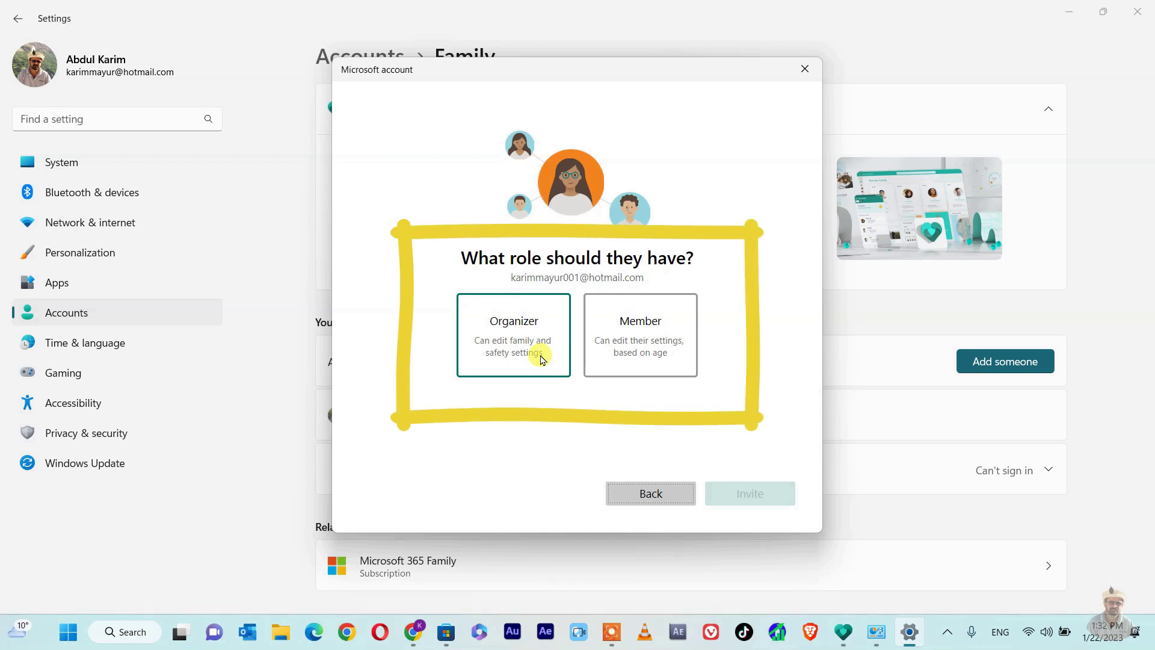
left_click(619, 360)
left_click(731, 493)
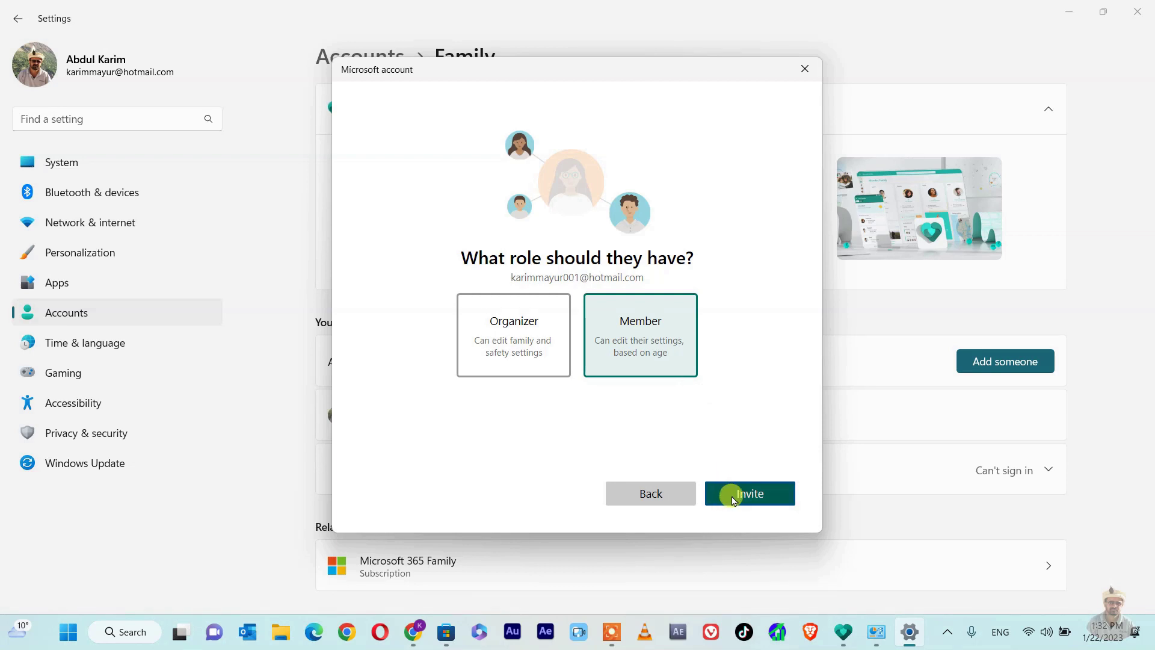